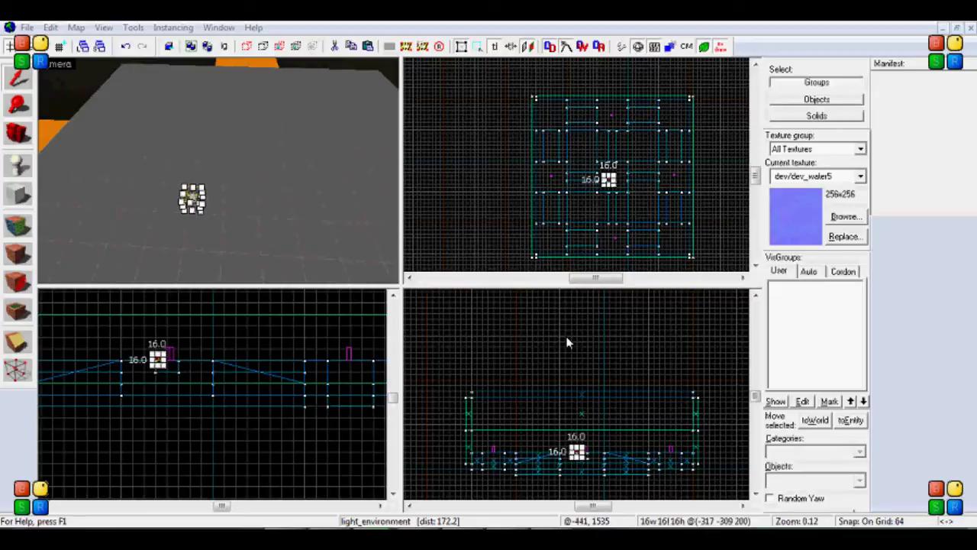
Inspect the light_environment entity's properties, including its Pitch Yaw Roll orientation.
left_click(515, 175)
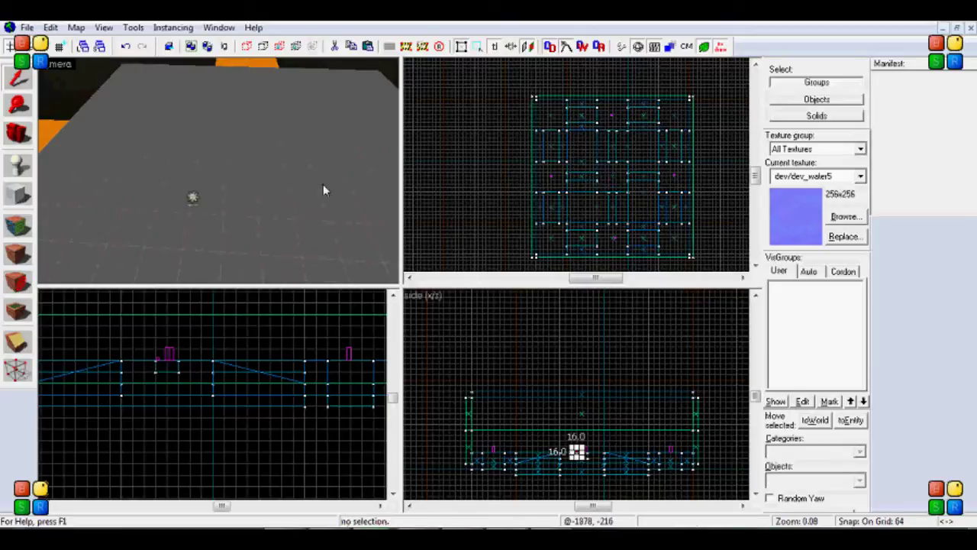
key("z")
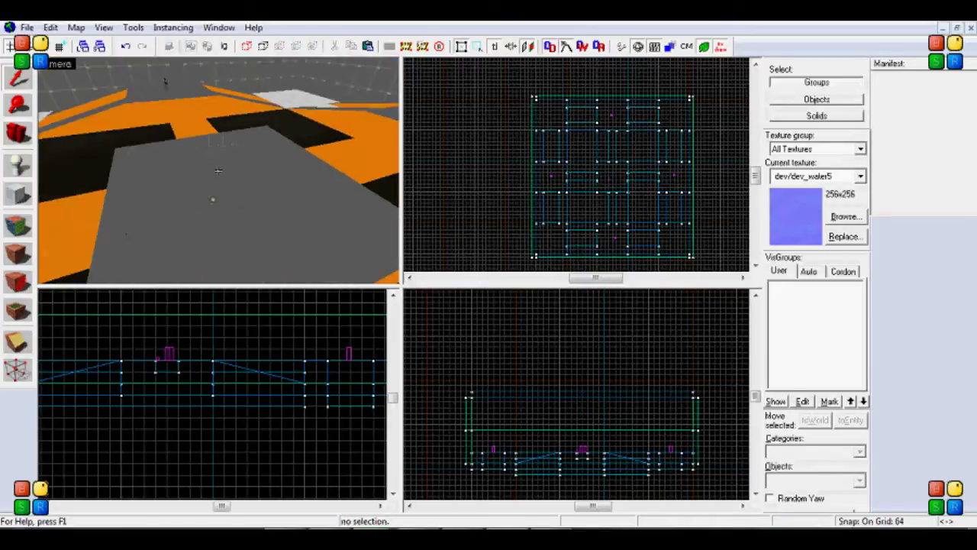
key("z")
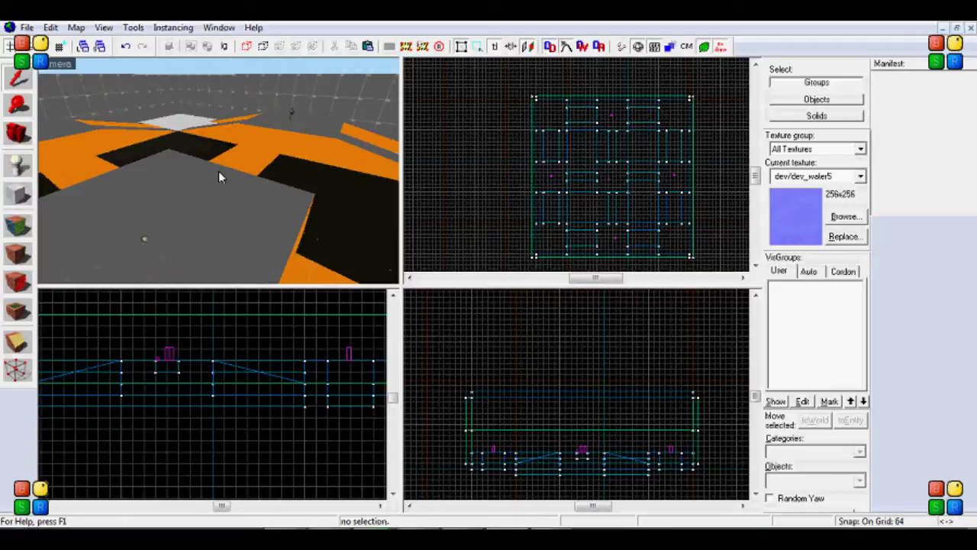
key("z")
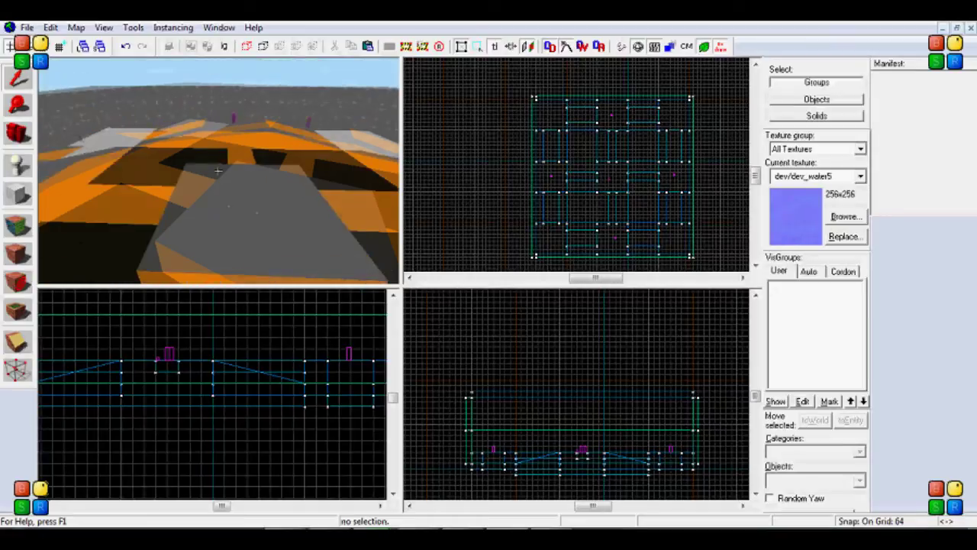
key("w")
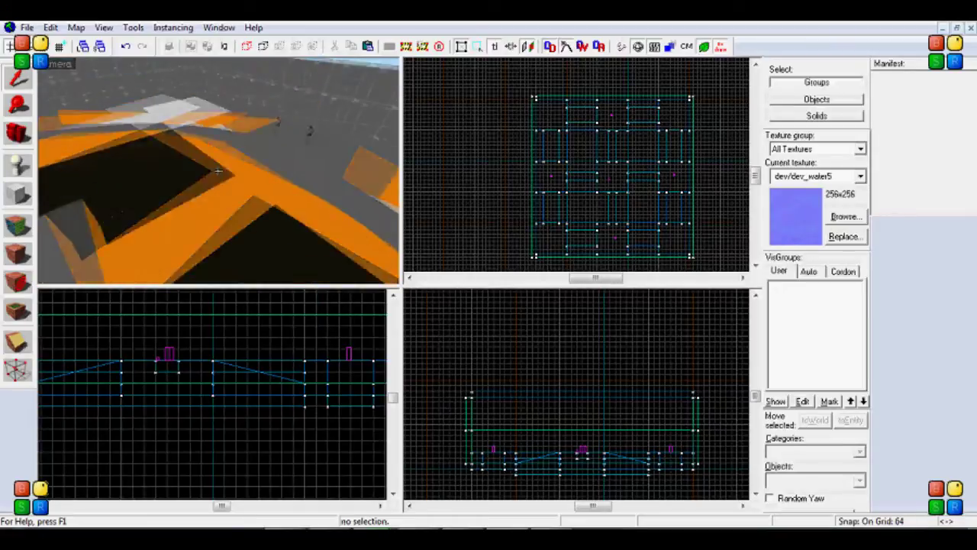
key("w")
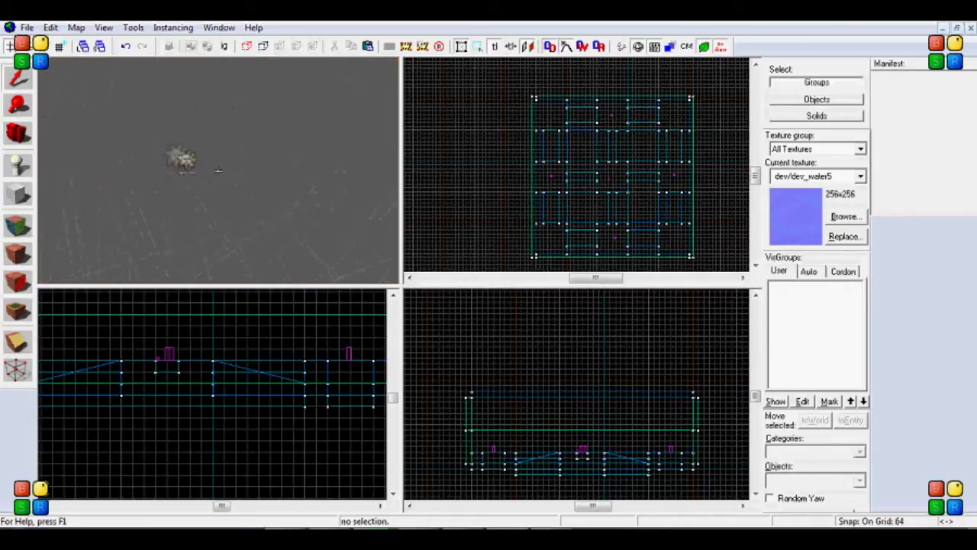
key("z")
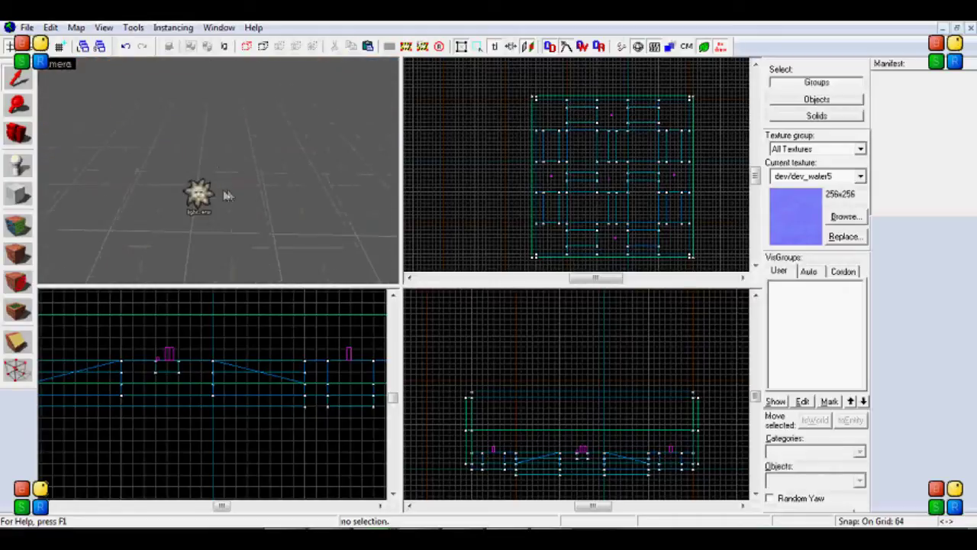
double_click(196, 197)
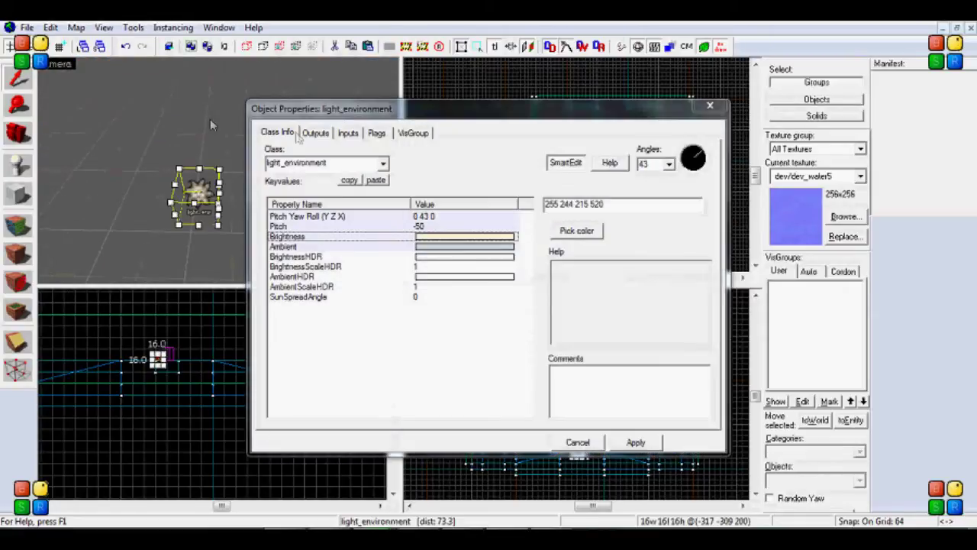
left_click(418, 217)
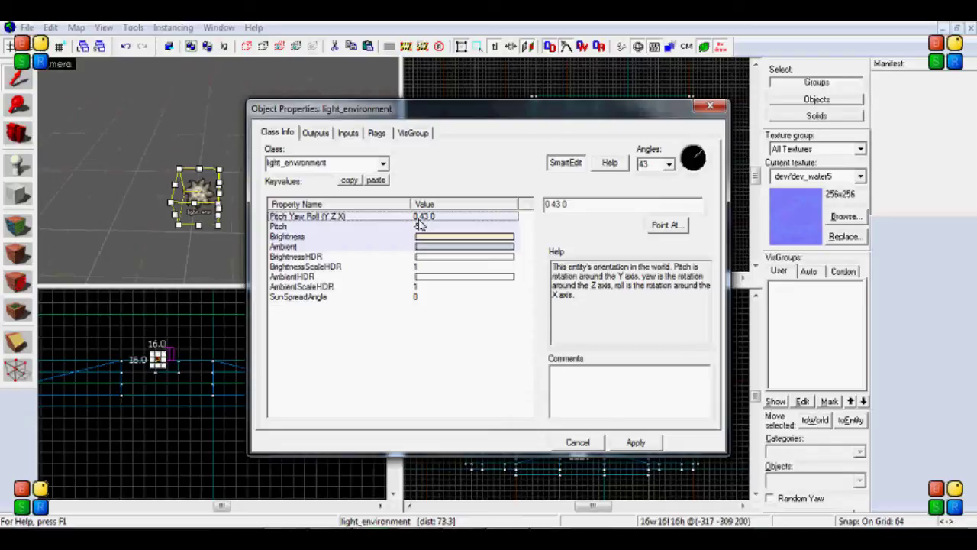
left_click(636, 442)
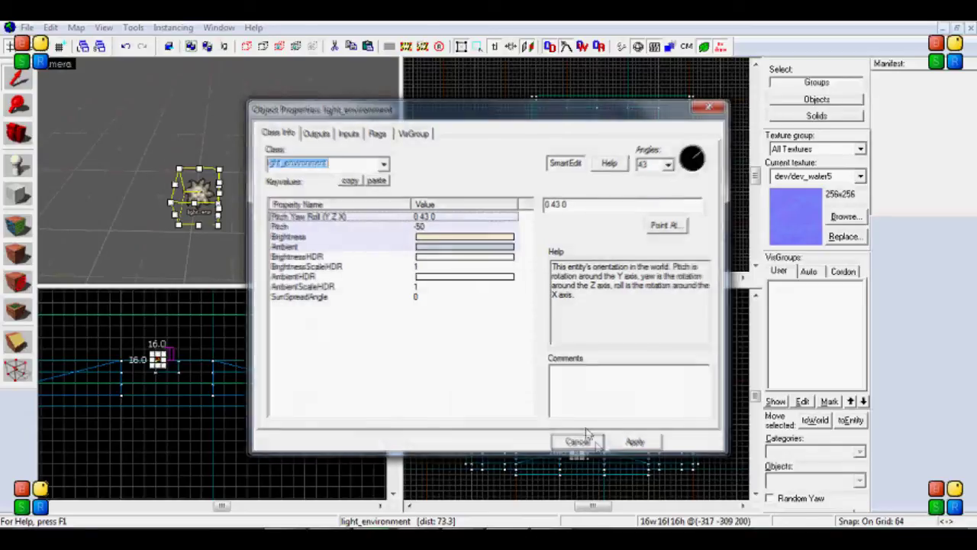
left_click(578, 442)
Duplicate the light_environment entity in the top view, placing the copy at -256 -320 200.
scroll(630, 200, "up", 8)
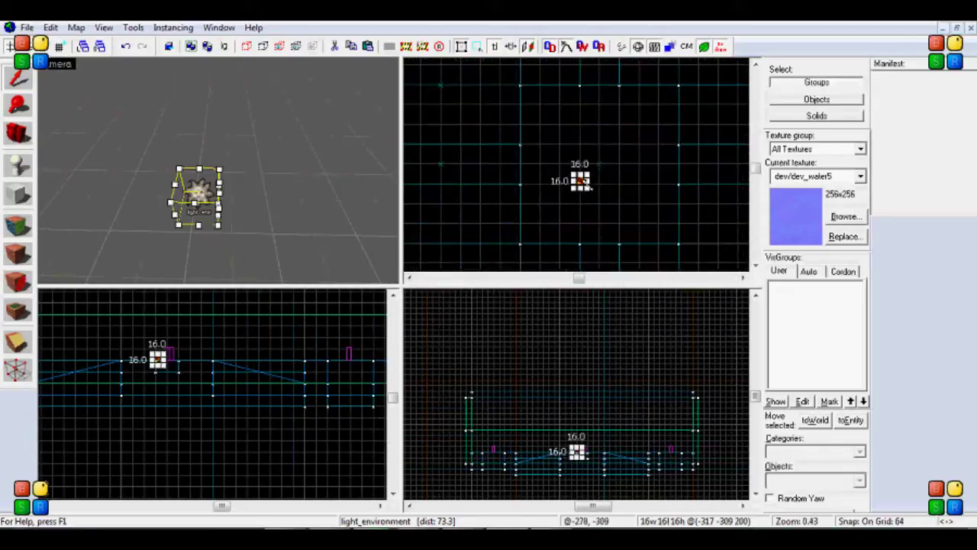
left_click_drag(583, 180, 601, 192)
scroll(600, 165, "up", 1)
double_click(381, 219)
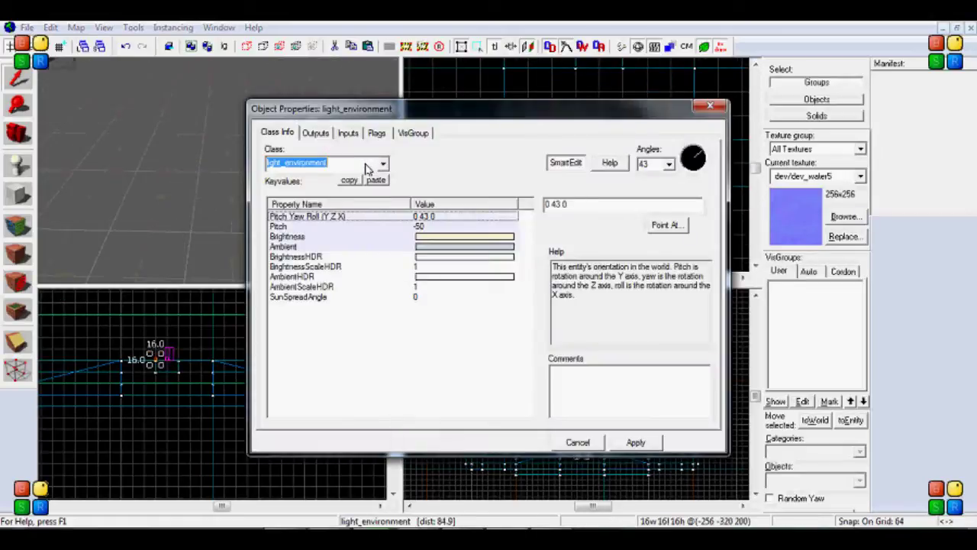
left_click(710, 106)
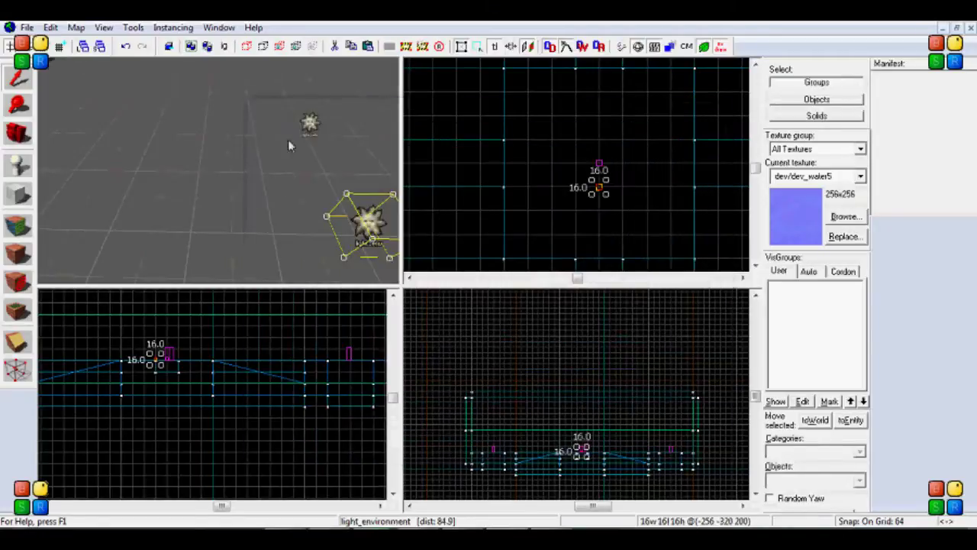
Change the duplicated light_environment's class to sunlight_shadow_control and apply it.
key("z")
key("s")
key("z")
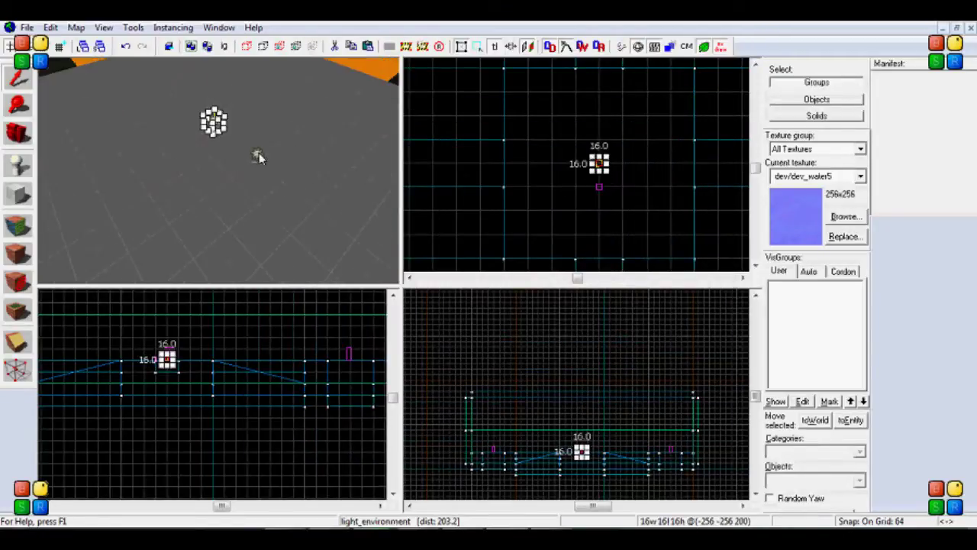
double_click(259, 153)
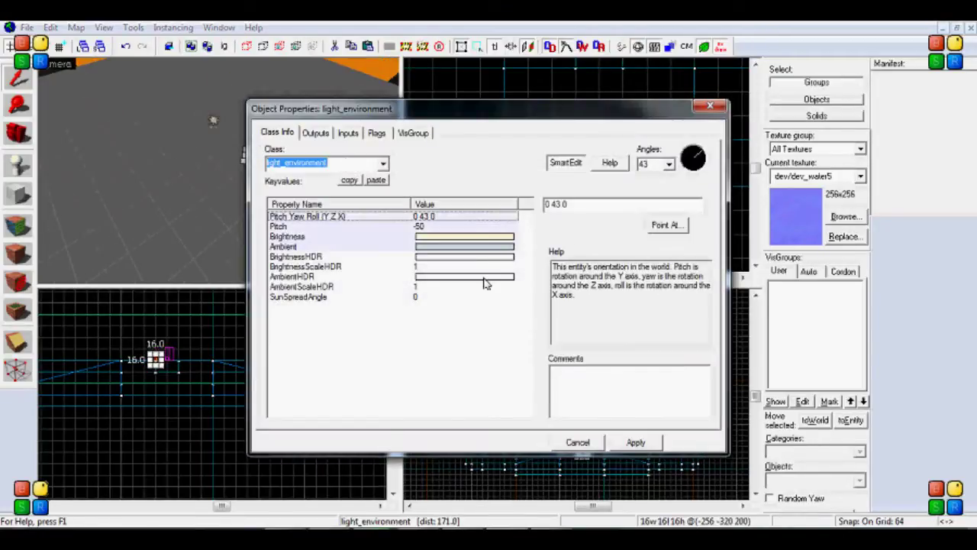
key("Up")
type("sun")
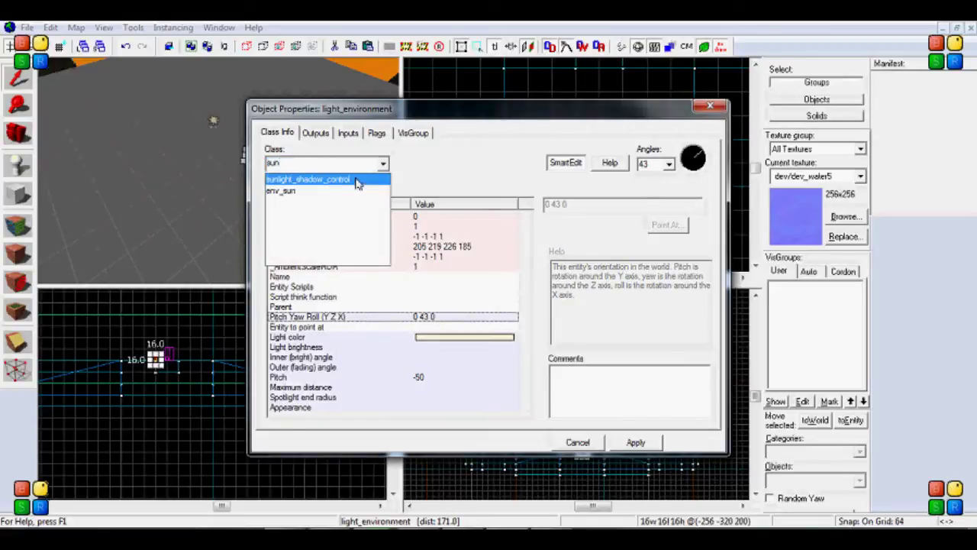
left_click(335, 180)
left_click(639, 444)
Compare the sunlight_shadow_control's Light Color and Pitch Yaw Roll with the matching properties of the light_environment.
left_click(451, 268)
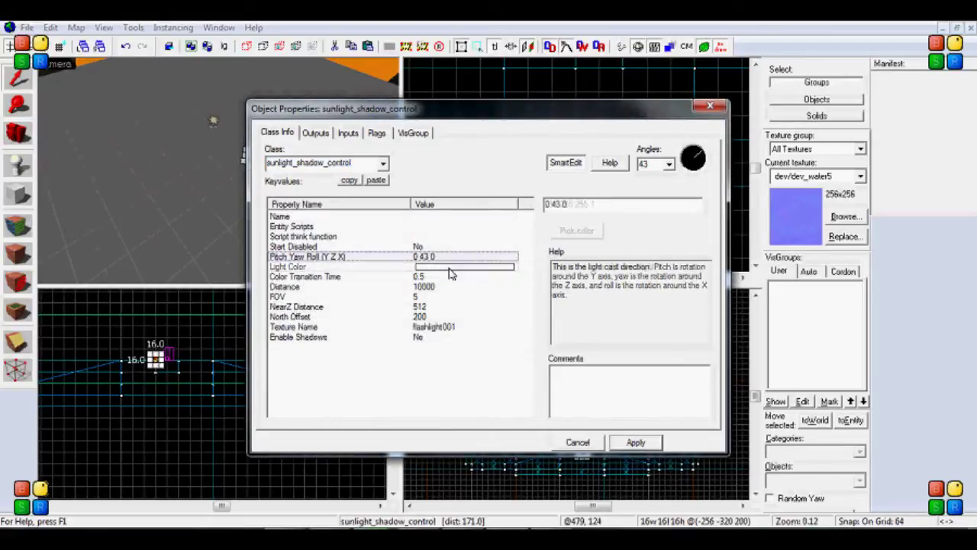
left_click_drag(486, 119, 527, 137)
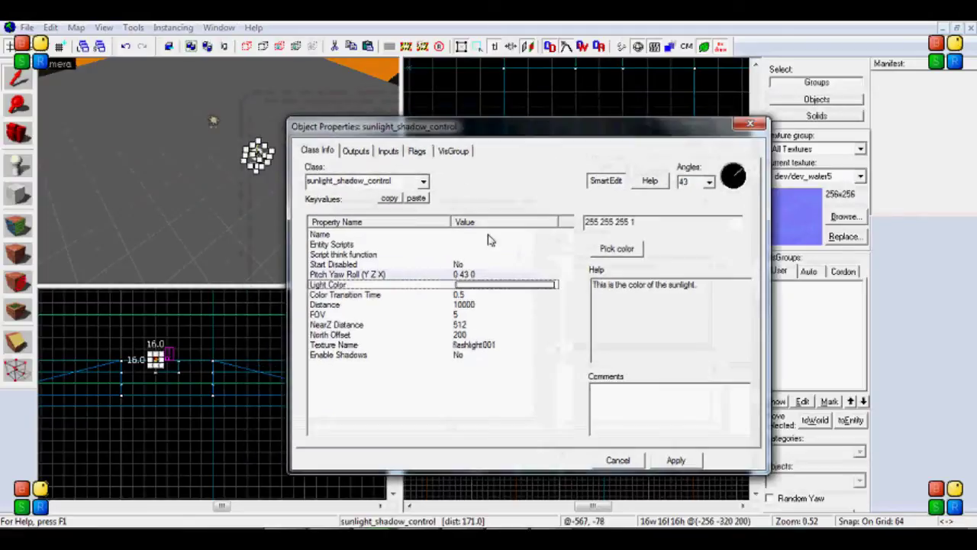
left_click(405, 276)
left_click(195, 122)
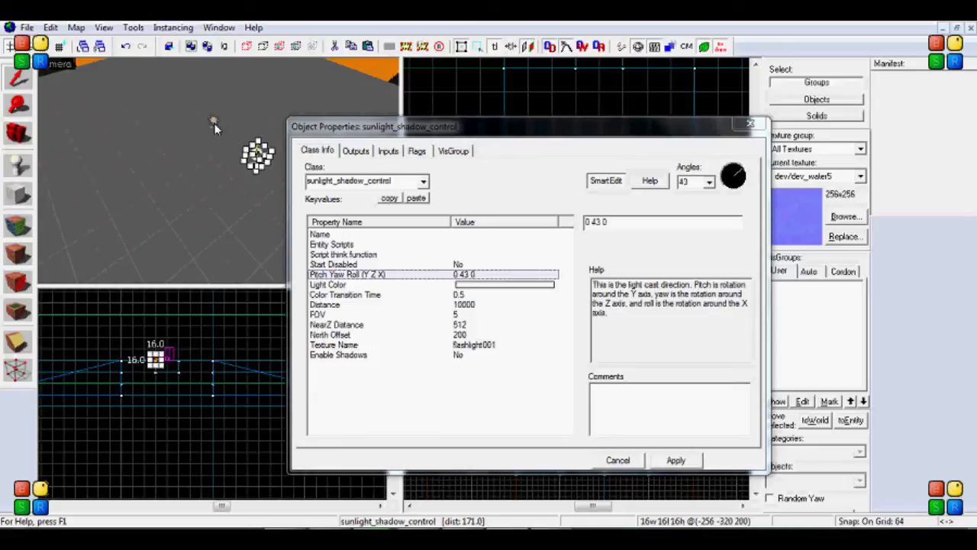
left_click(214, 122)
left_click(257, 154)
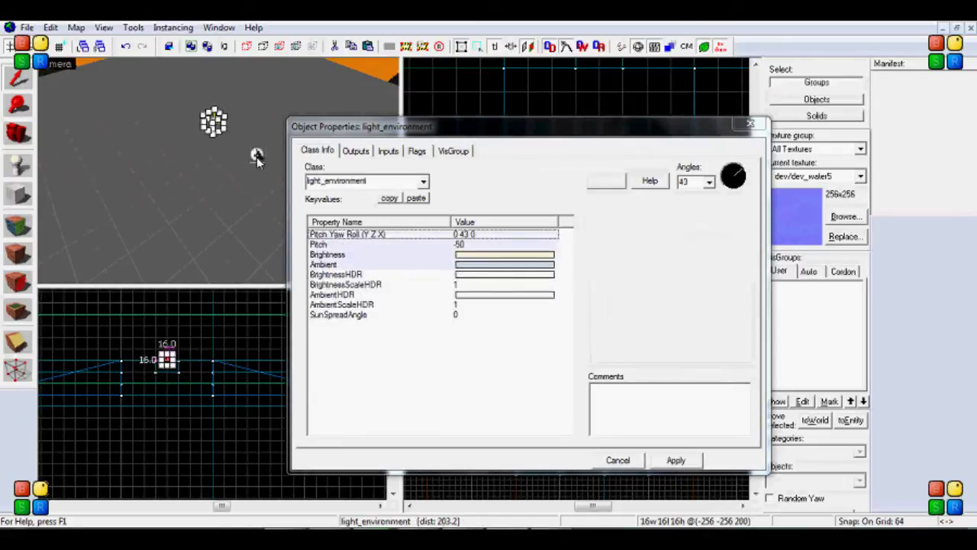
left_click(384, 284)
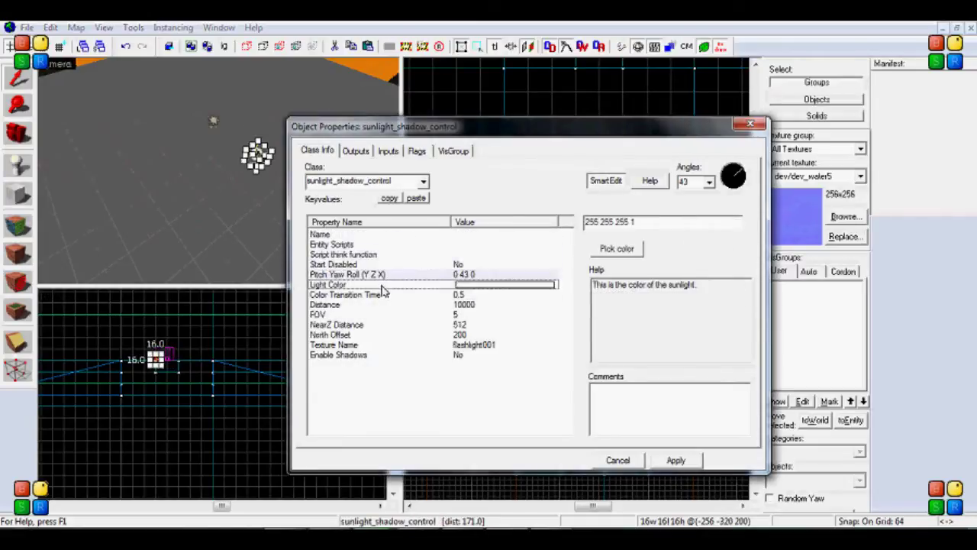
left_click(212, 121)
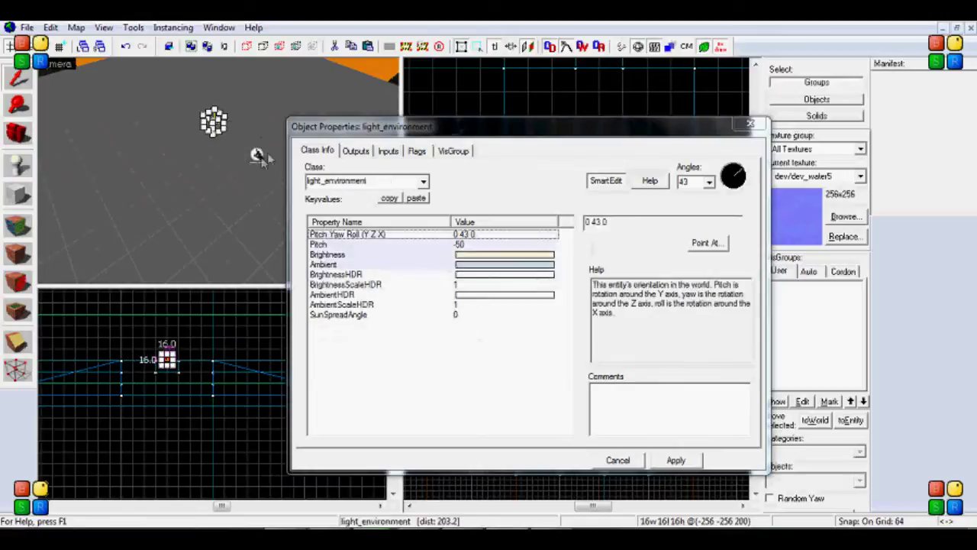
left_click(371, 256)
left_click(257, 154)
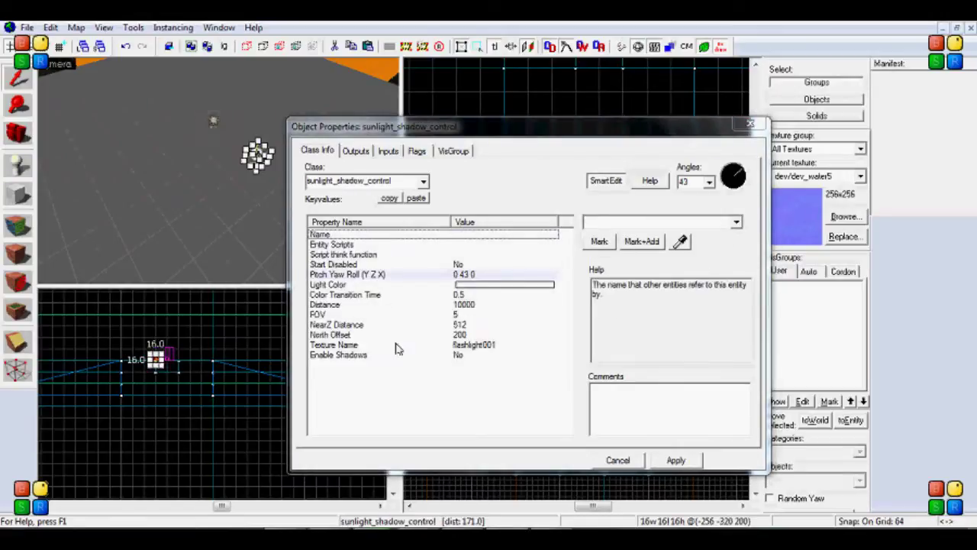
Review the sunlight_shadow_control's North Offset, Distance, Color Transition Time, FOV and Pitch Yaw Roll properties, and its flags.
left_click(402, 368)
left_click(401, 334)
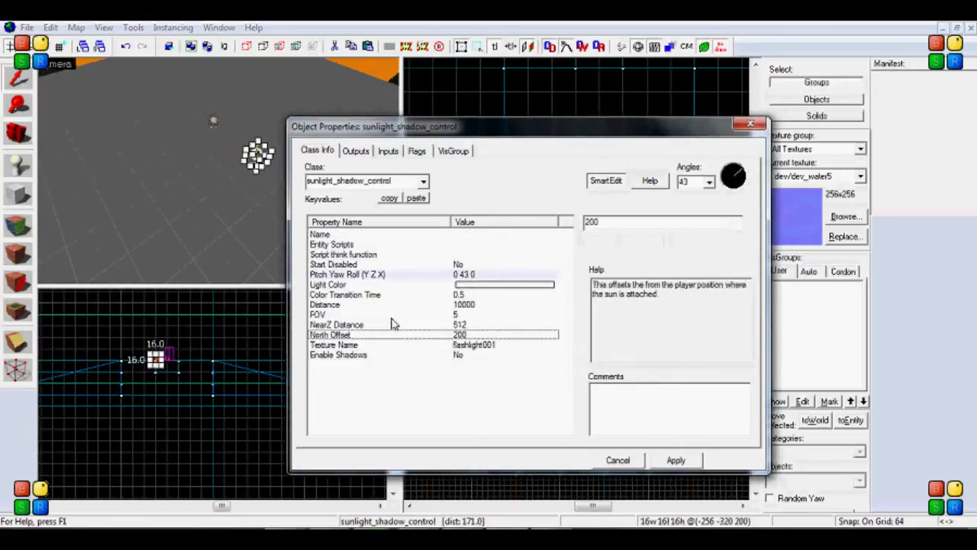
left_click(390, 305)
left_click(393, 294)
left_click(398, 314)
left_click(403, 334)
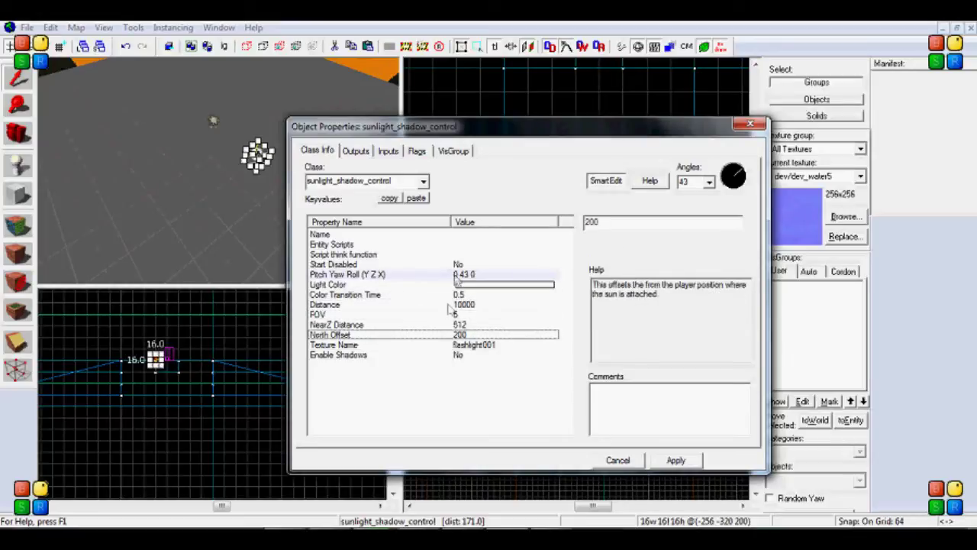
left_click(458, 265)
left_click(457, 277)
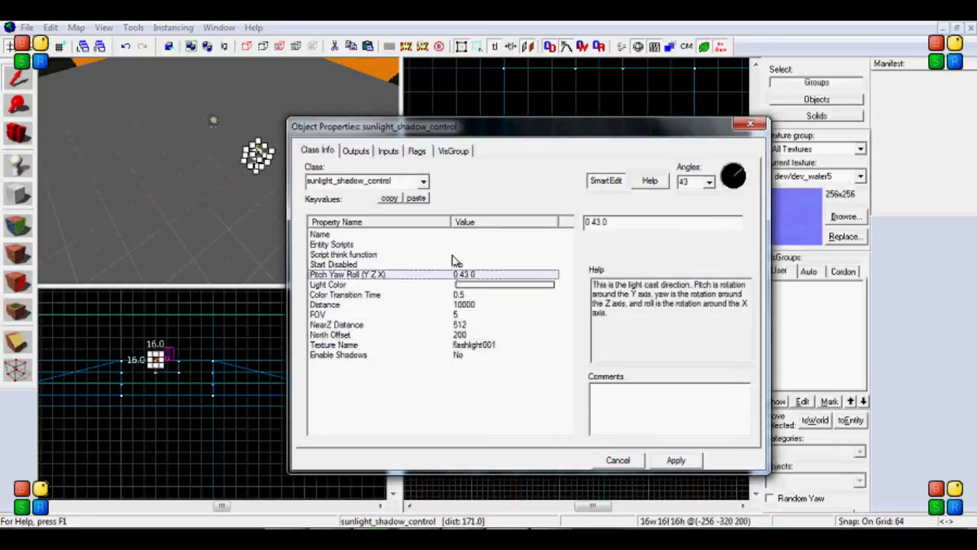
left_click(420, 151)
left_click(309, 150)
Set the sunlight_shadow_control's Start Disabled to No and review its Entity Scripts, Script think function and Name properties.
left_click(446, 265)
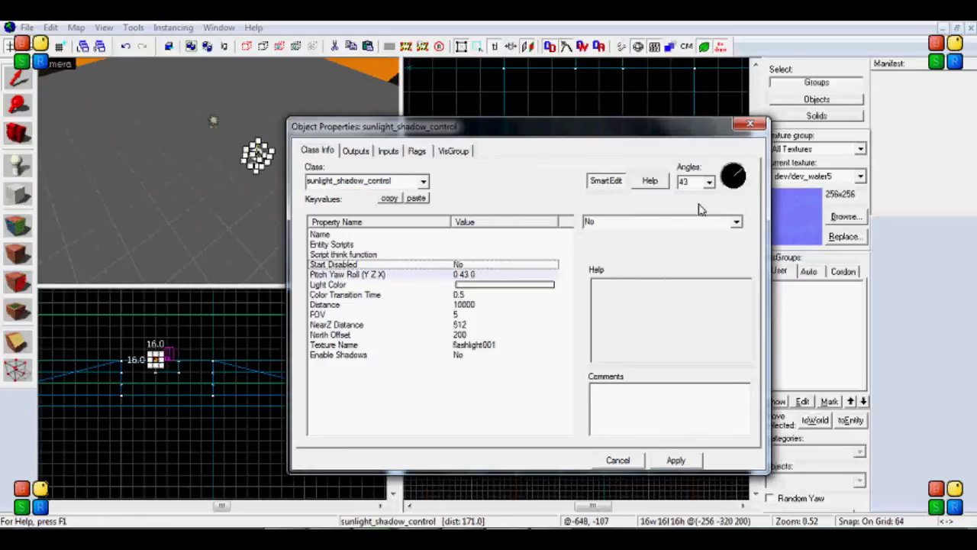
left_click(737, 223)
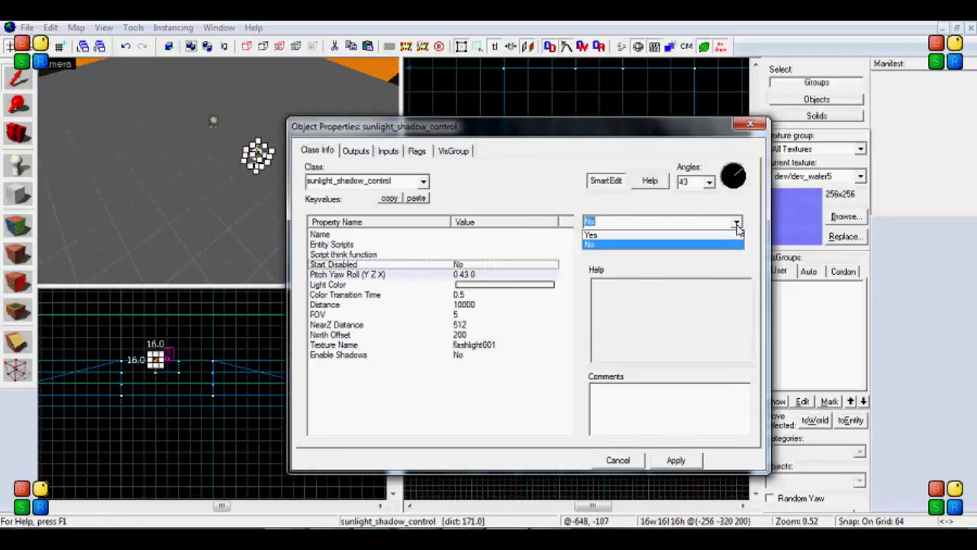
left_click(685, 244)
left_click(419, 245)
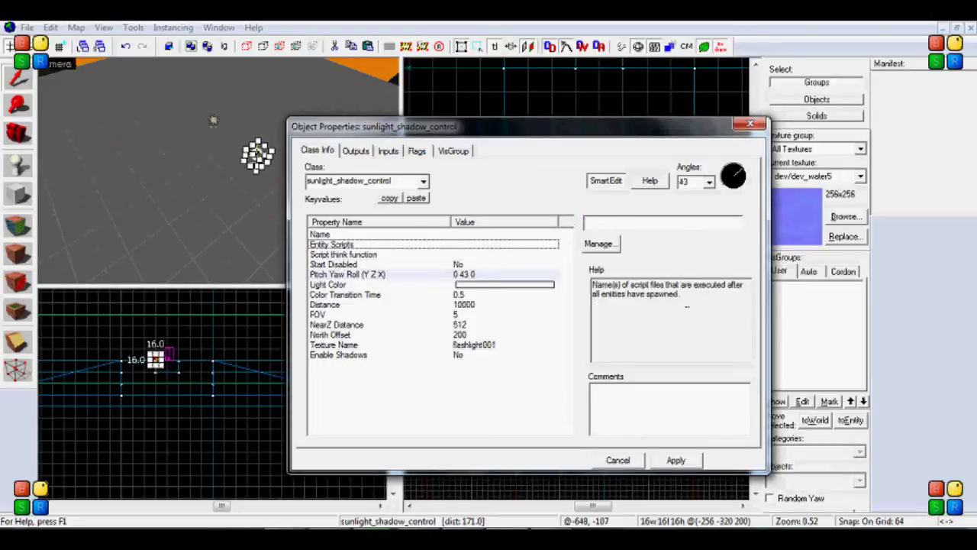
left_click(364, 255)
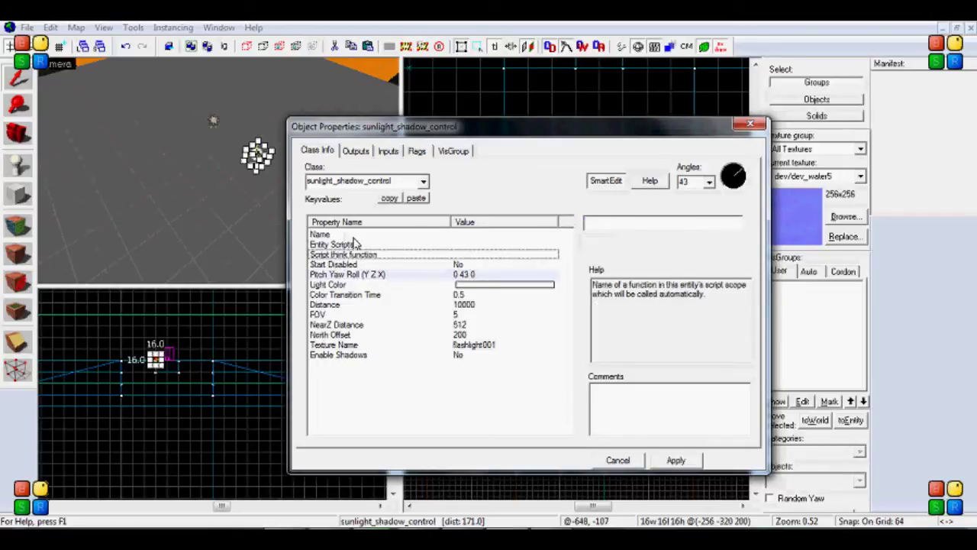
left_click(348, 235)
left_click(417, 285)
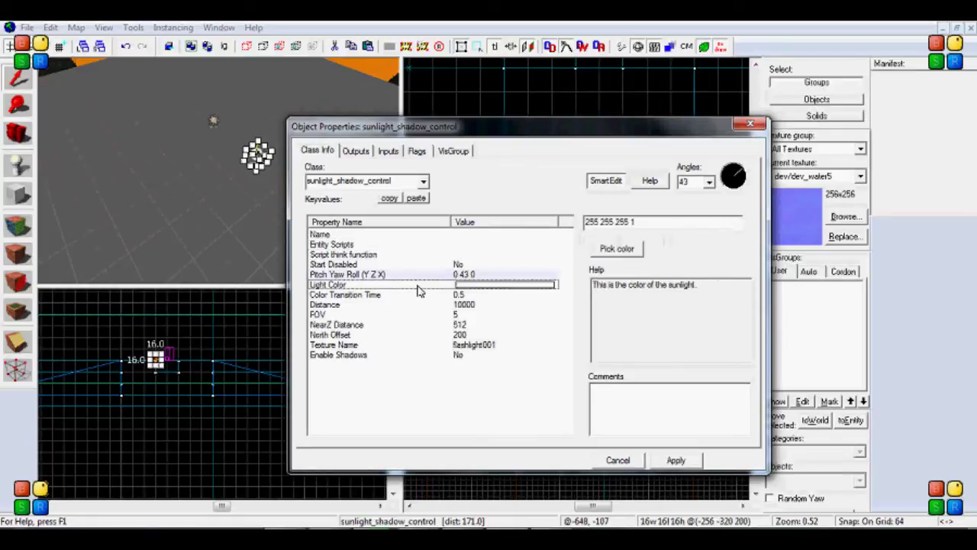
left_click(212, 123)
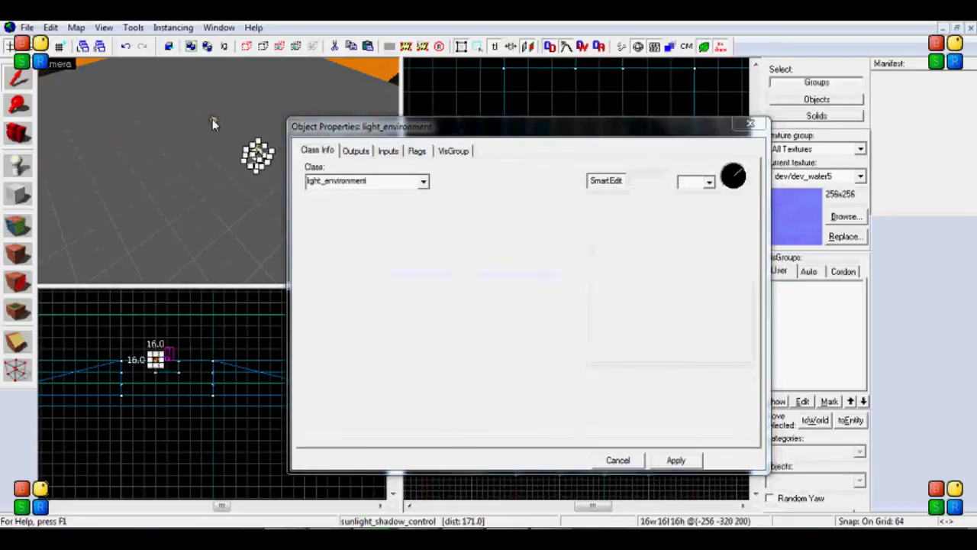
left_click(524, 257)
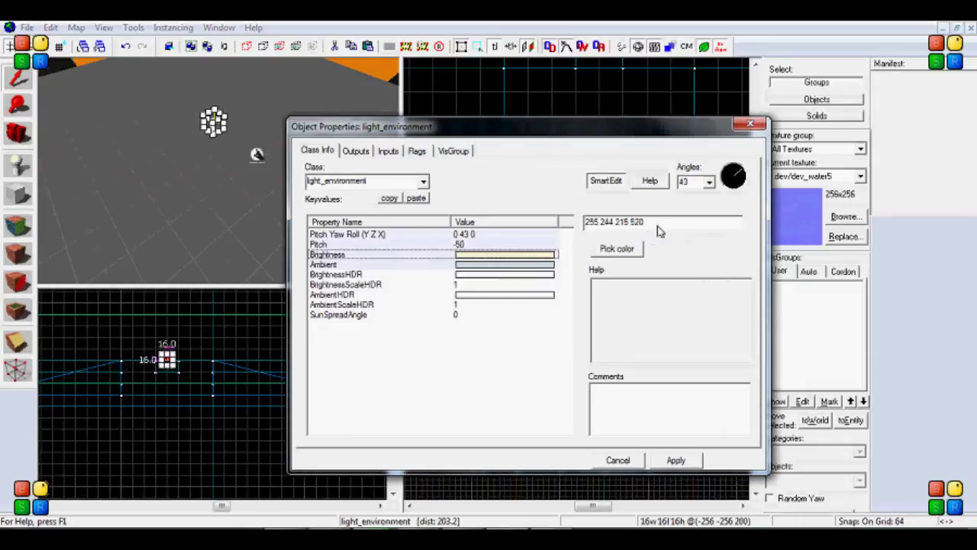
left_click_drag(656, 227, 596, 226)
key("ctrl+c")
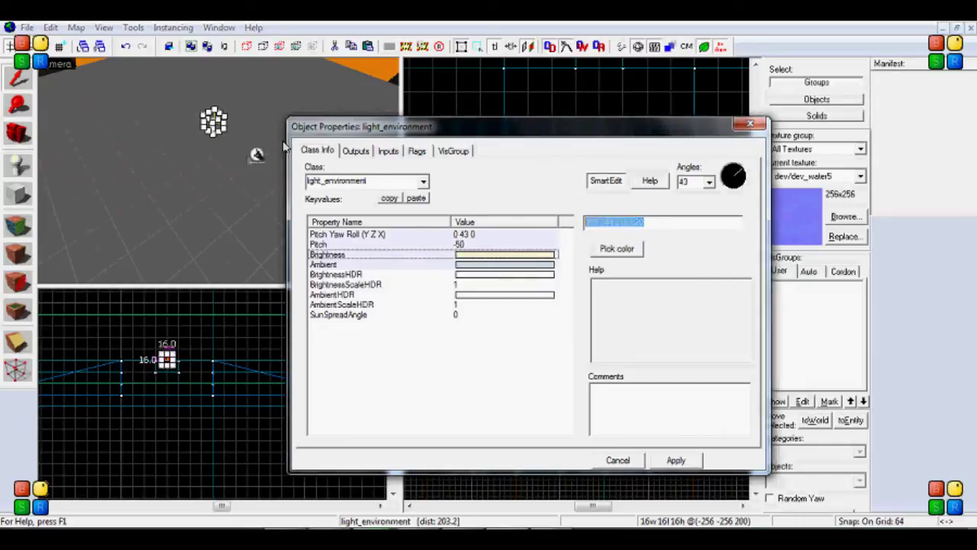
left_click(256, 154)
left_click(418, 285)
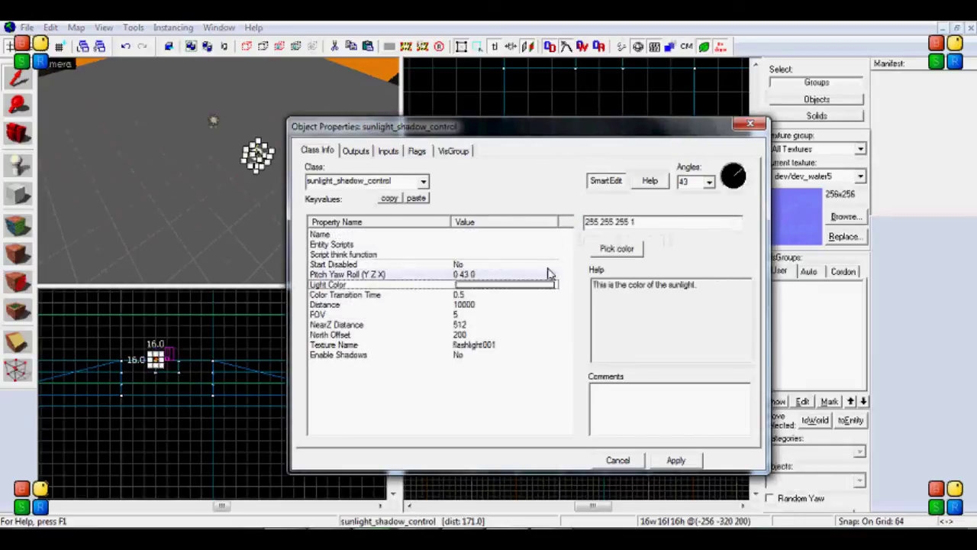
left_click_drag(637, 222, 586, 223)
key("ctrl+v")
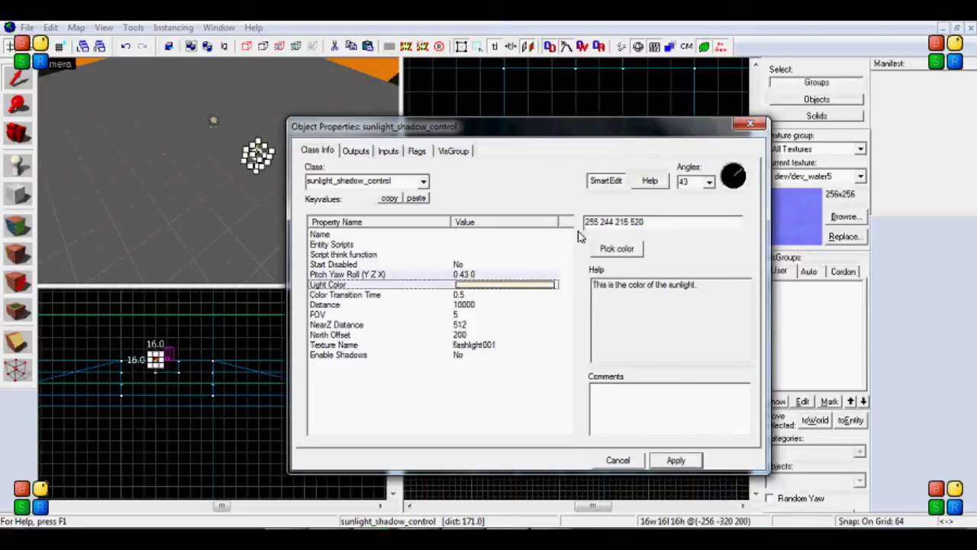
Check the light_environment against the sunlight_shadow_control, including Pitch Yaw Roll, and review the latter's Color Transition Time and Distance.
left_click(211, 124)
left_click(213, 120)
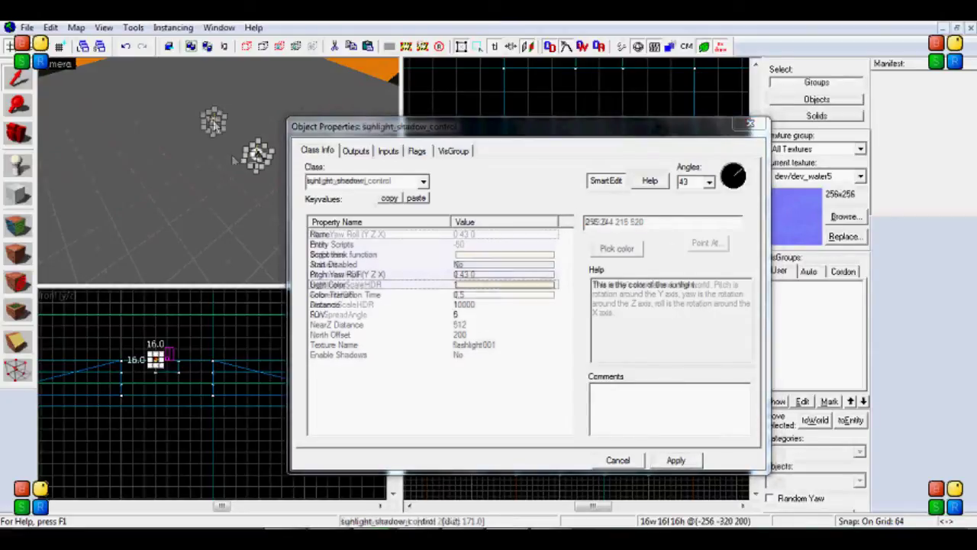
left_click(264, 174)
key("z")
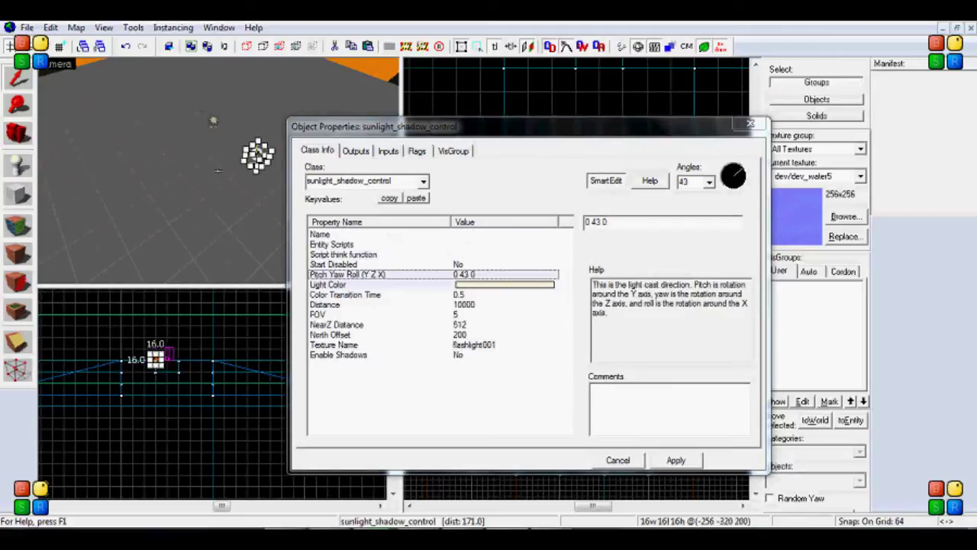
key("w")
key("z")
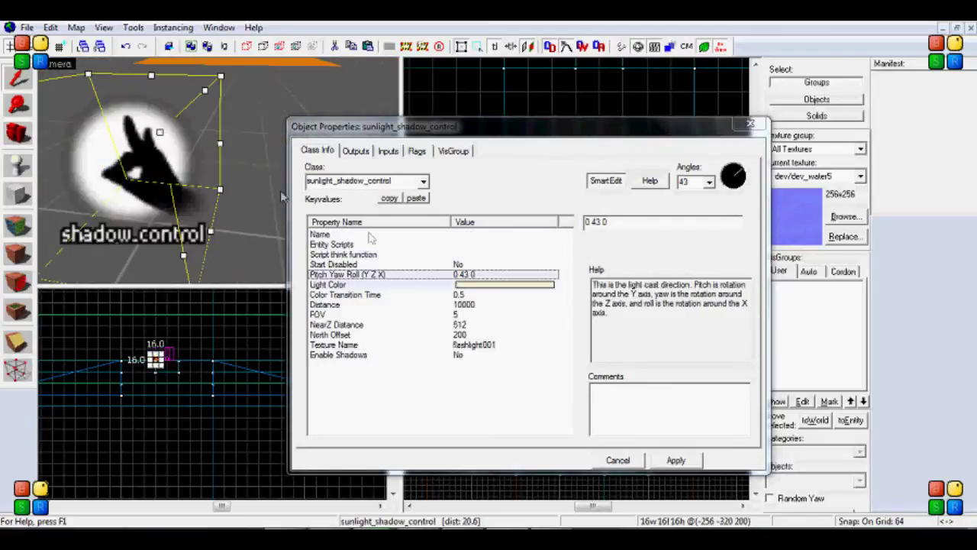
left_click(456, 298)
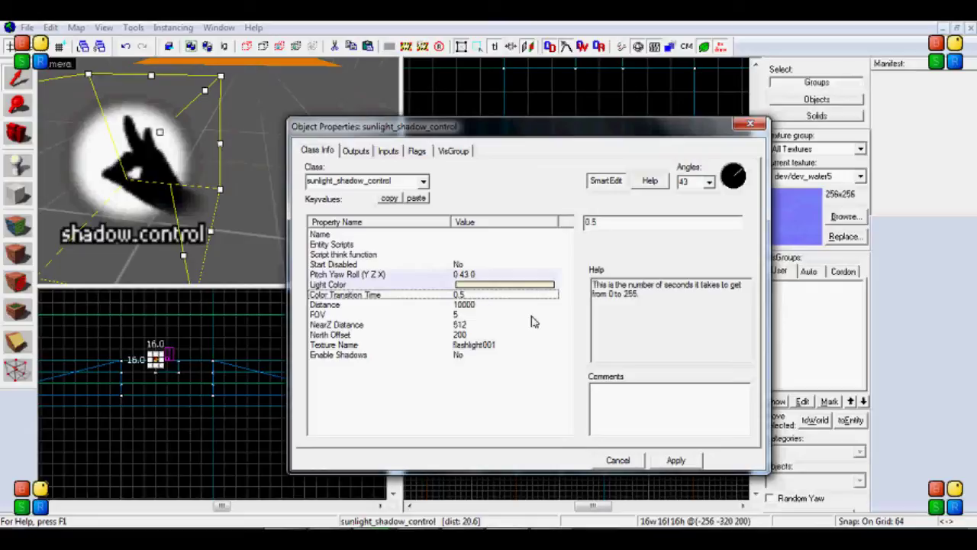
left_click(492, 306)
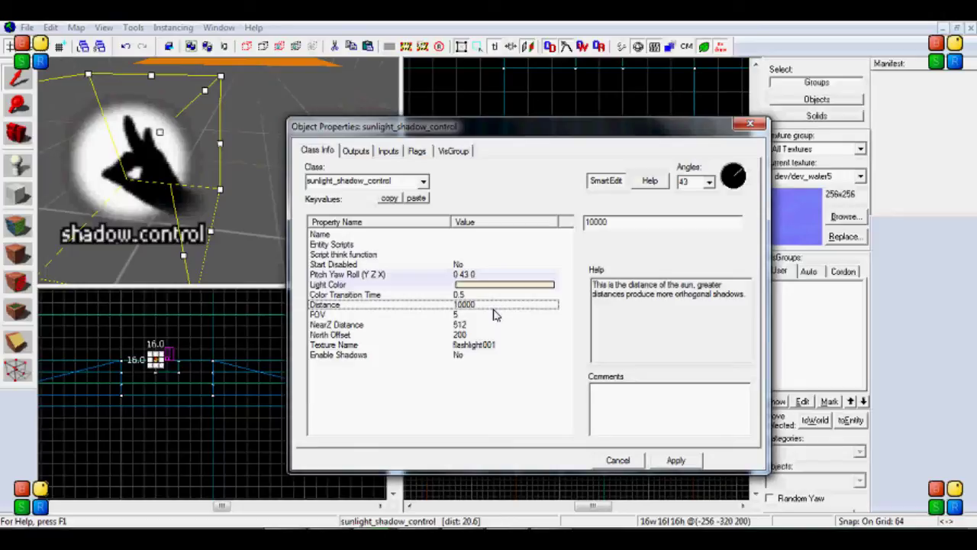
Set the sunlight_shadow_control's Enable Shadows property to Yes.
left_click(474, 355)
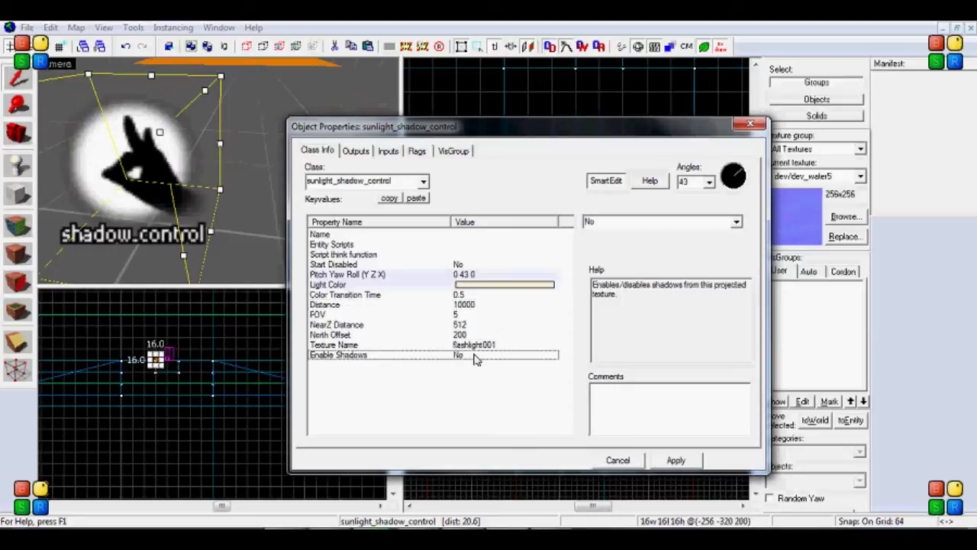
left_click(737, 221)
left_click(627, 238)
key("Up")
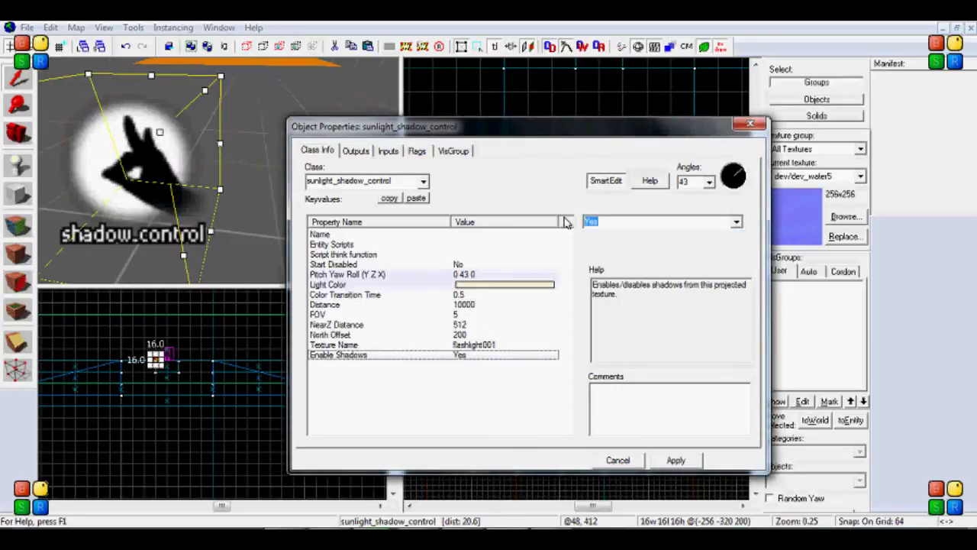
Review the sunlight_shadow_control's Texture Name, North Offset, NearZ Distance, FOV, Distance, Entity Scripts and Name properties.
left_click(434, 345)
left_click(432, 336)
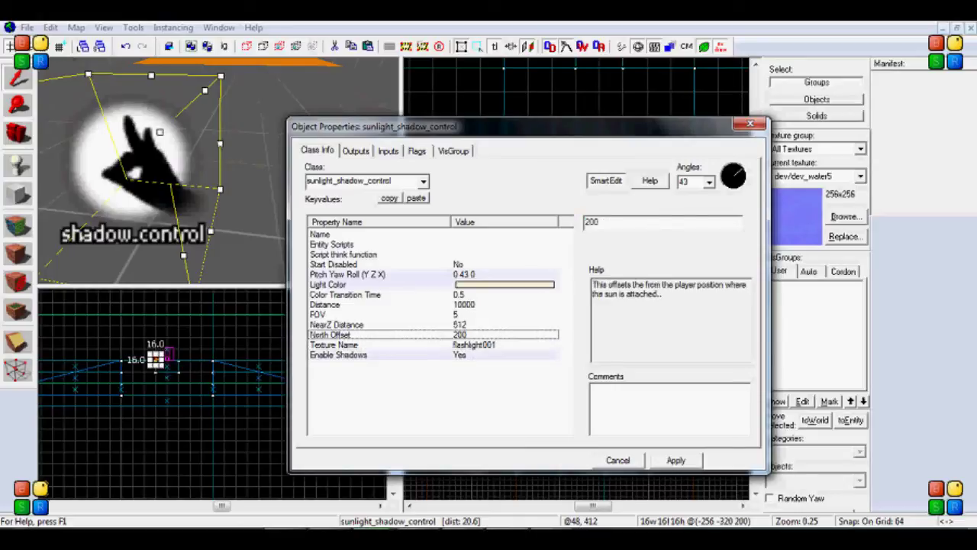
left_click(462, 326)
left_click(502, 313)
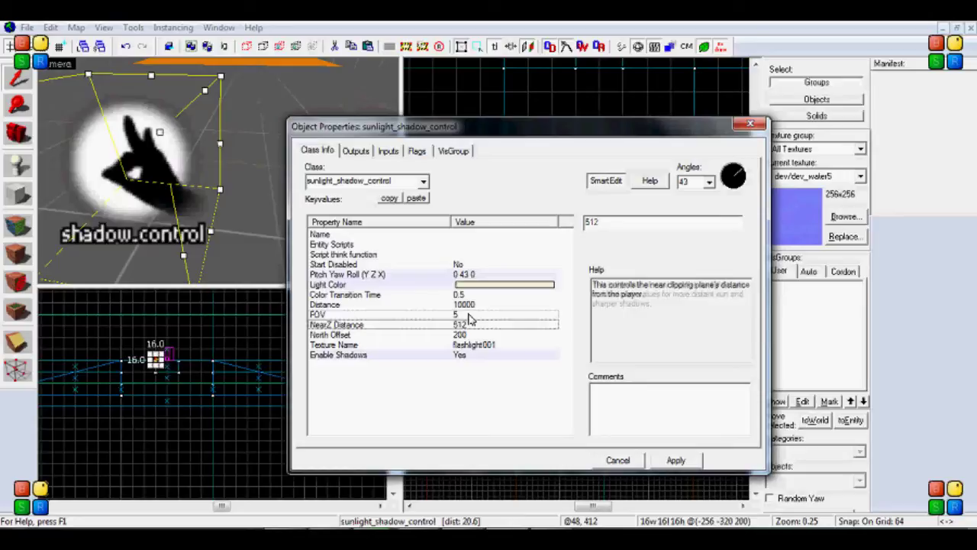
left_click(488, 305)
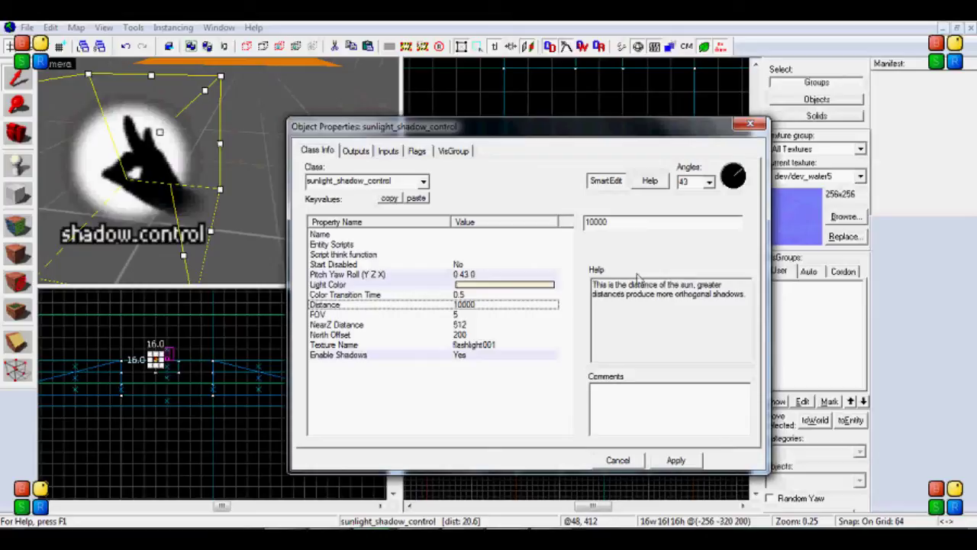
left_click(429, 243)
left_click(427, 234)
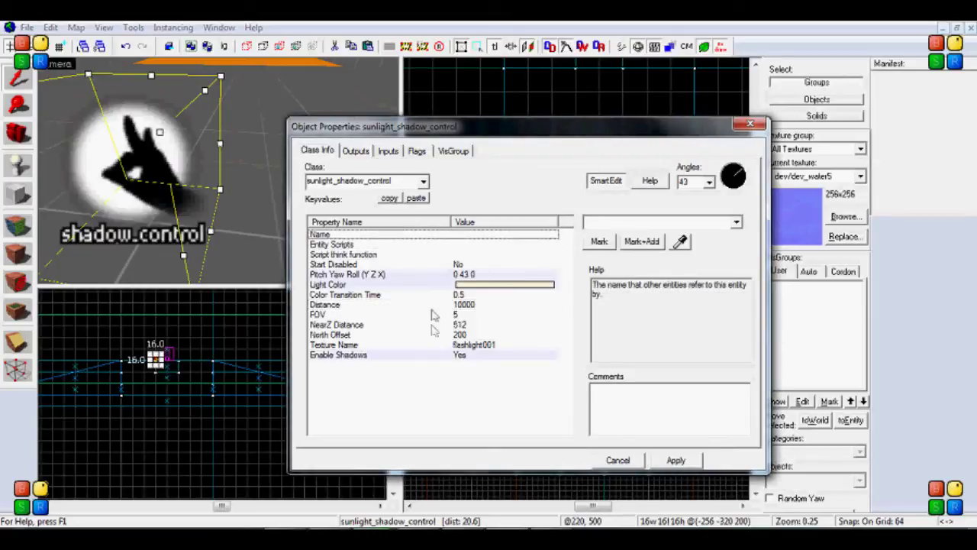
left_click(439, 325)
left_click(441, 315)
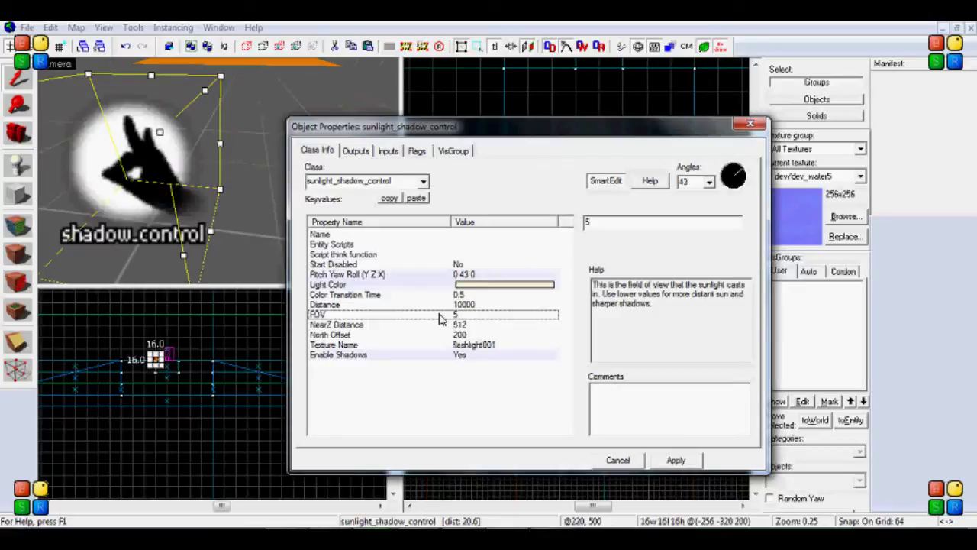
Look over the sunlight_shadow_control's flags and its Name, Color Transition Time and Light Color properties.
left_click(386, 234)
left_click(416, 151)
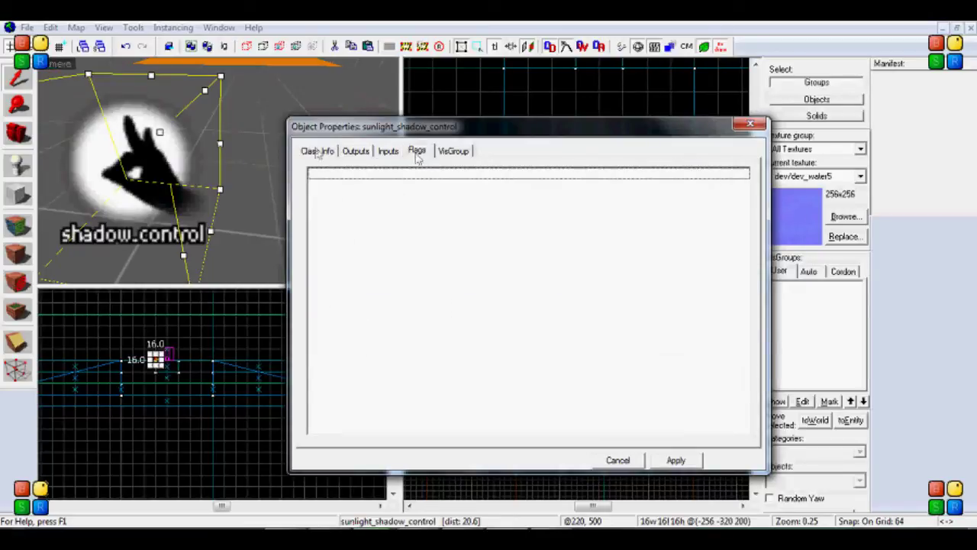
left_click(317, 150)
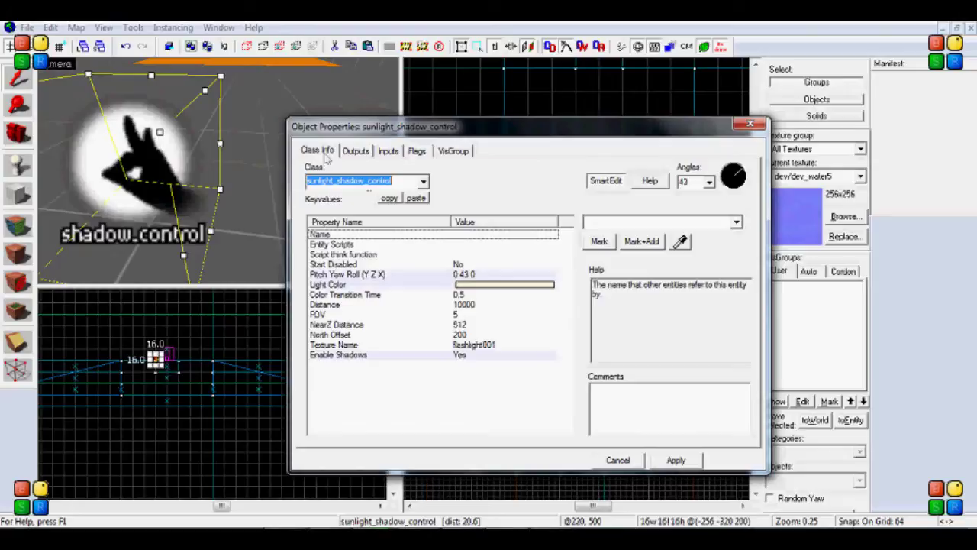
left_click(408, 297)
left_click(373, 237)
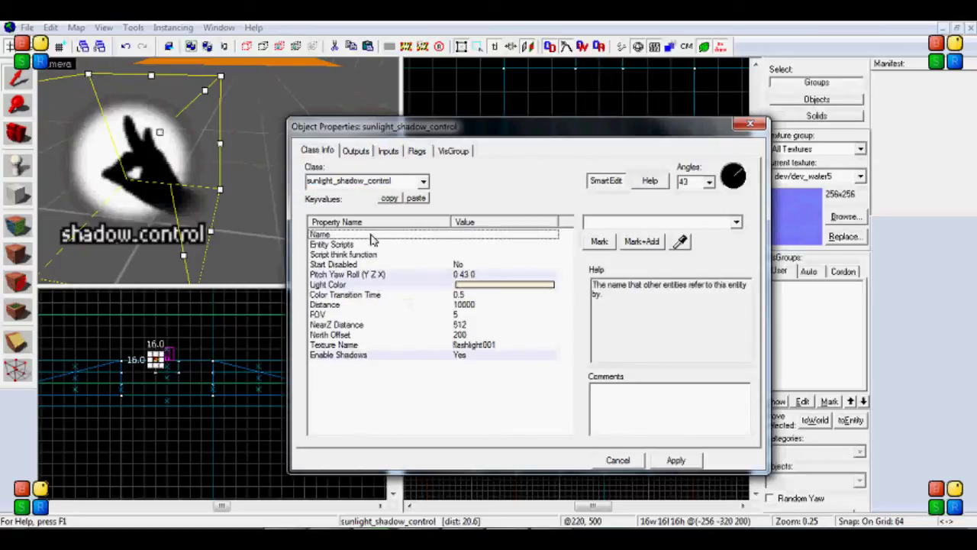
left_click(439, 288)
left_click(394, 239)
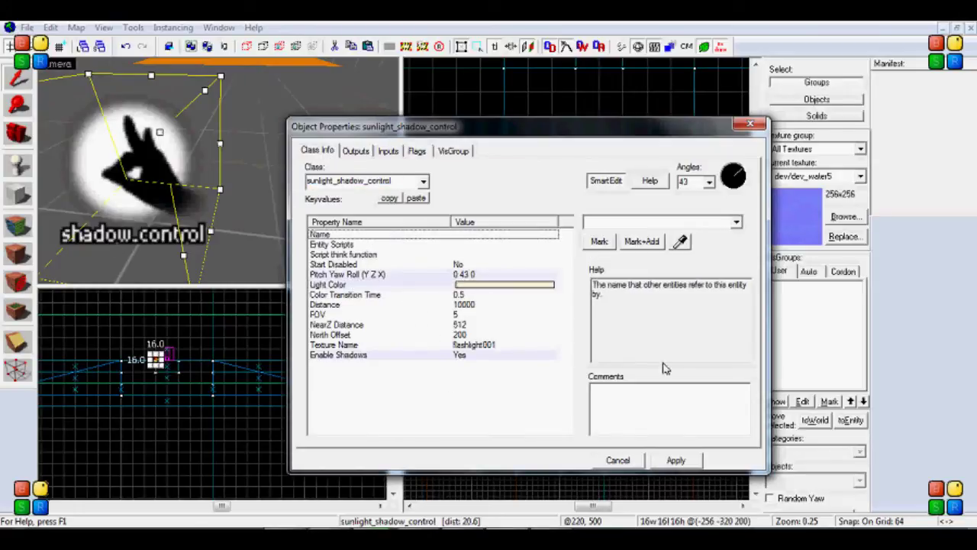
Apply the sunlight_shadow_control's properties, close its properties dialog and clear the selection.
left_click(676, 460)
left_click(618, 460)
left_click(612, 374)
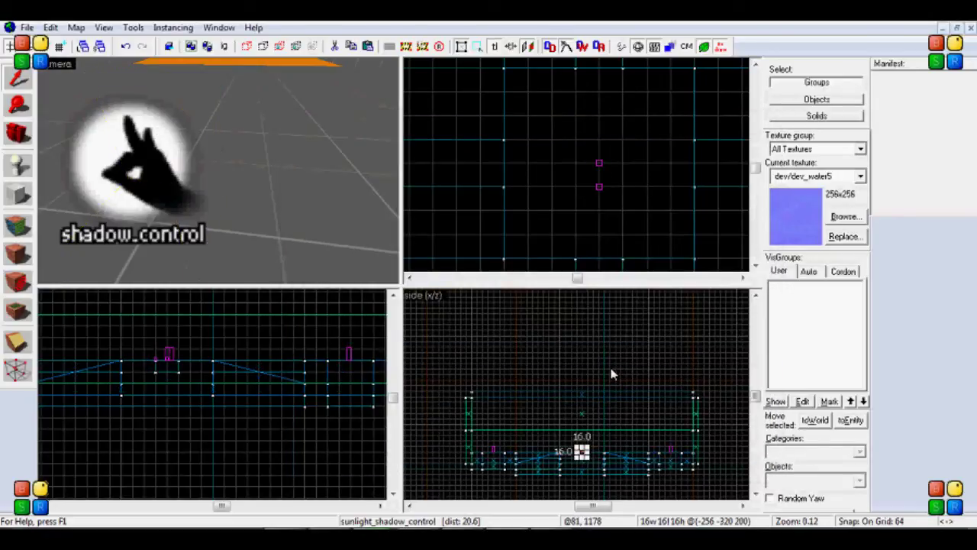
scroll(274, 187, "down", 6)
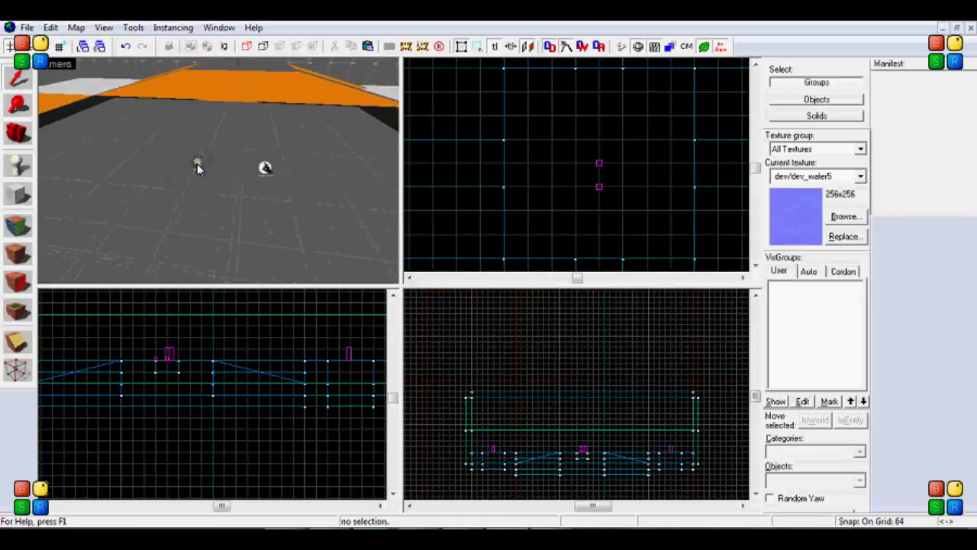
key("z")
key("s")
key("z")
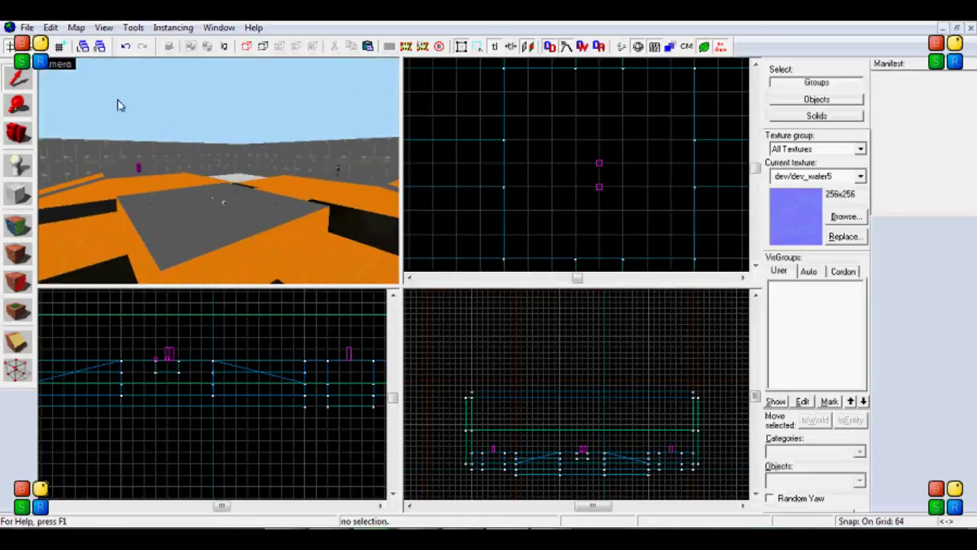
left_click(77, 27)
left_click(120, 203)
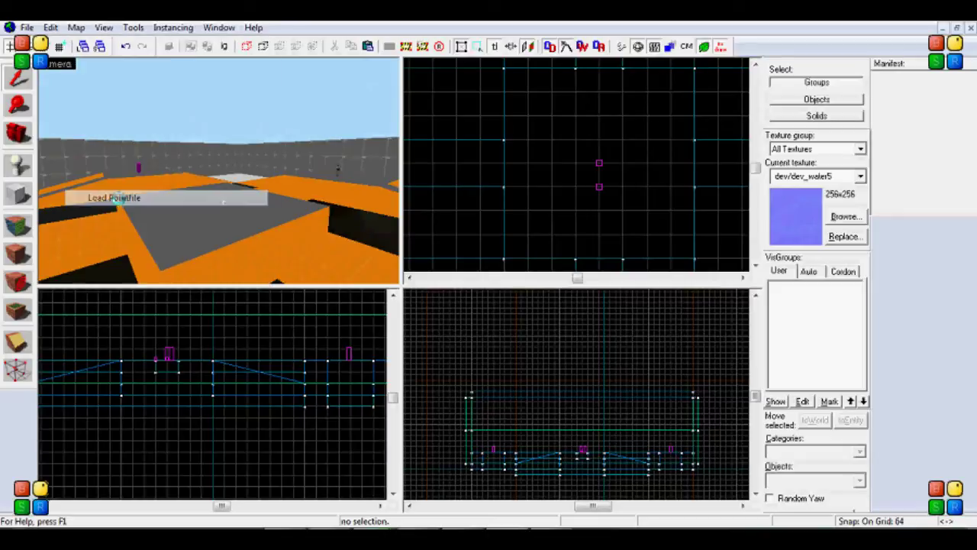
left_click(445, 354)
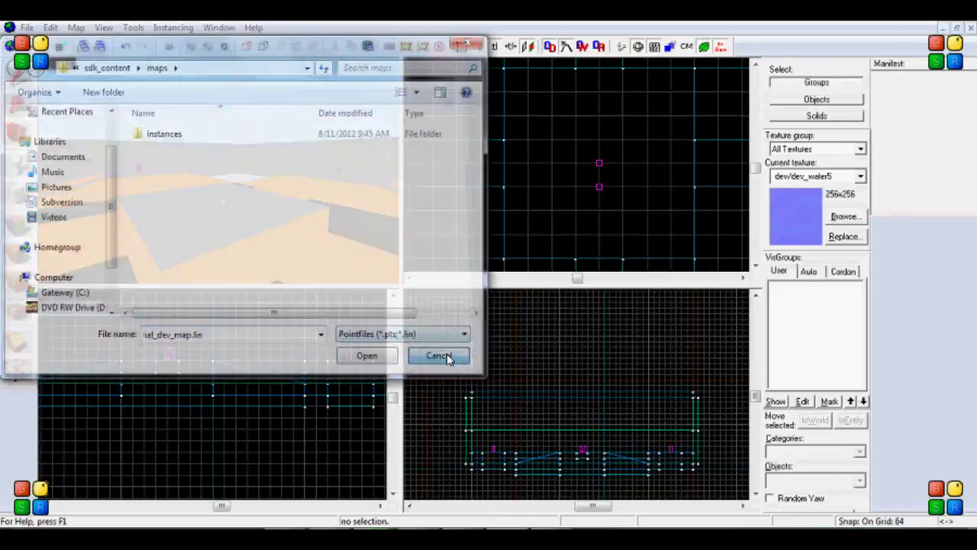
Save the map and set Run VIS to Normal in the map's compile options.
left_click(26, 28)
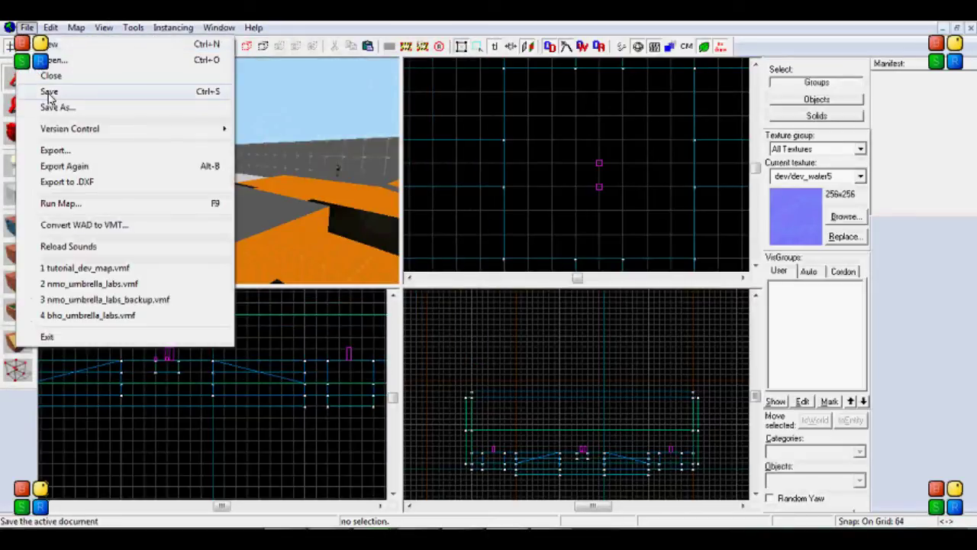
left_click(46, 91)
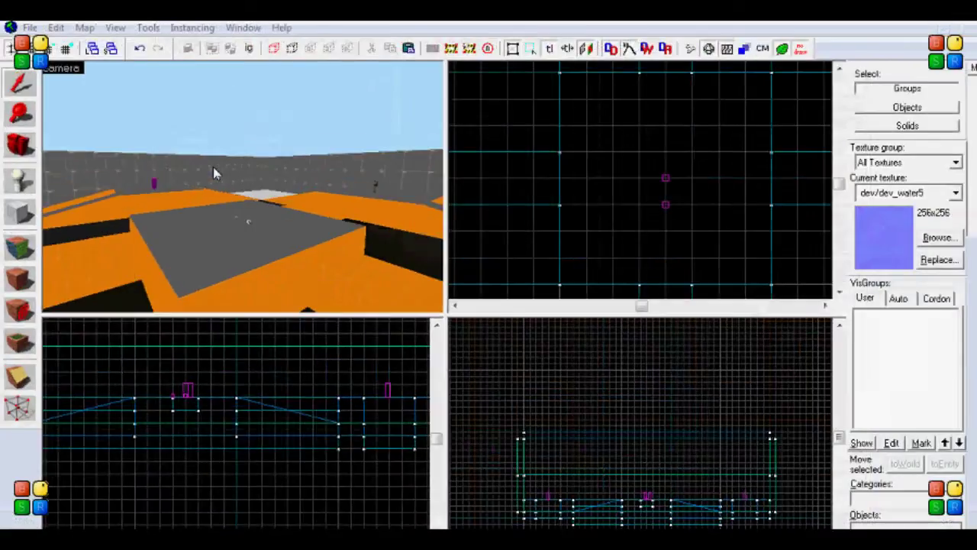
key("F9")
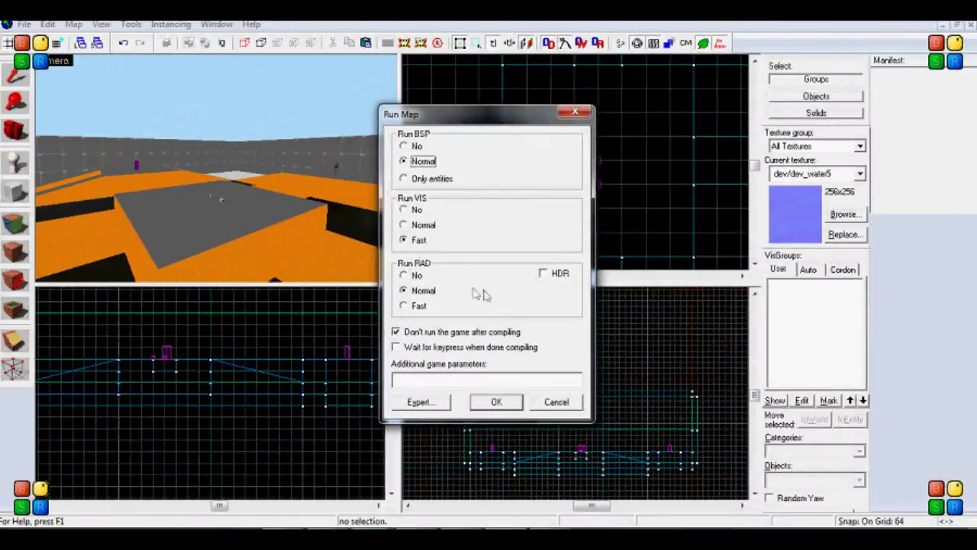
left_click(404, 226)
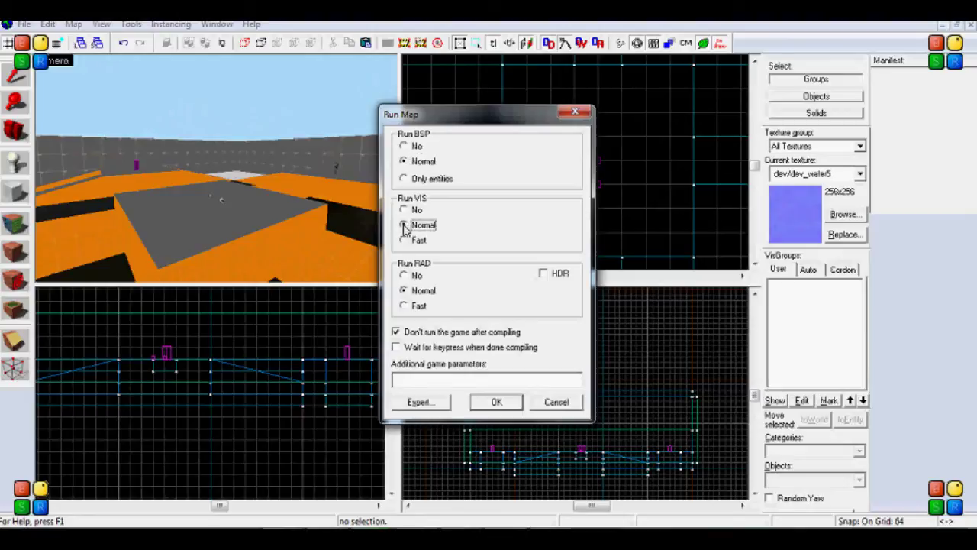
left_click(405, 241)
left_click(405, 226)
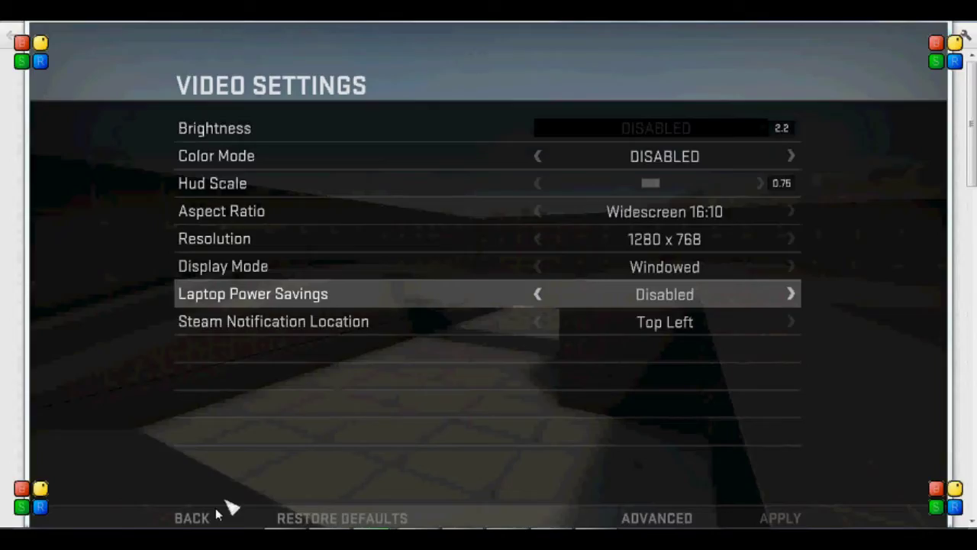
Leave the Video Settings in Counter-Strike: Global Offensive and resume the game on the compiled map.
left_click(191, 519)
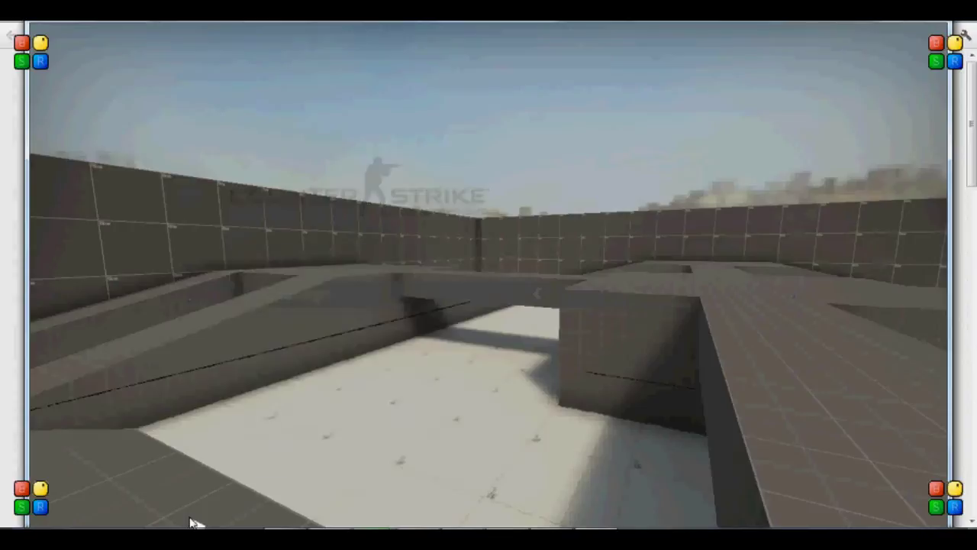
left_click(236, 465)
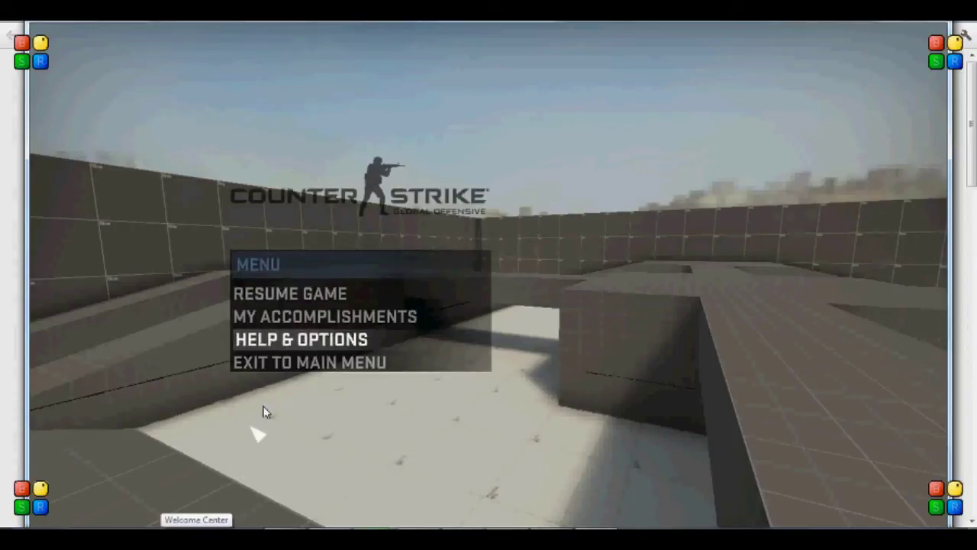
left_click(276, 294)
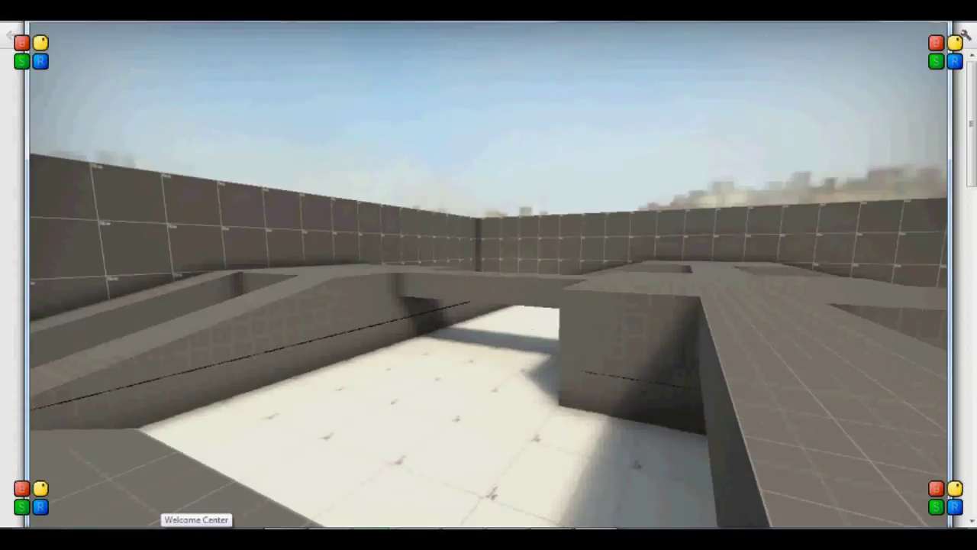
Walk the compiled map's raised walkways, ramps and outer floor to examine the sunlight and the shadows cast by the walls and blocks.
key("w")
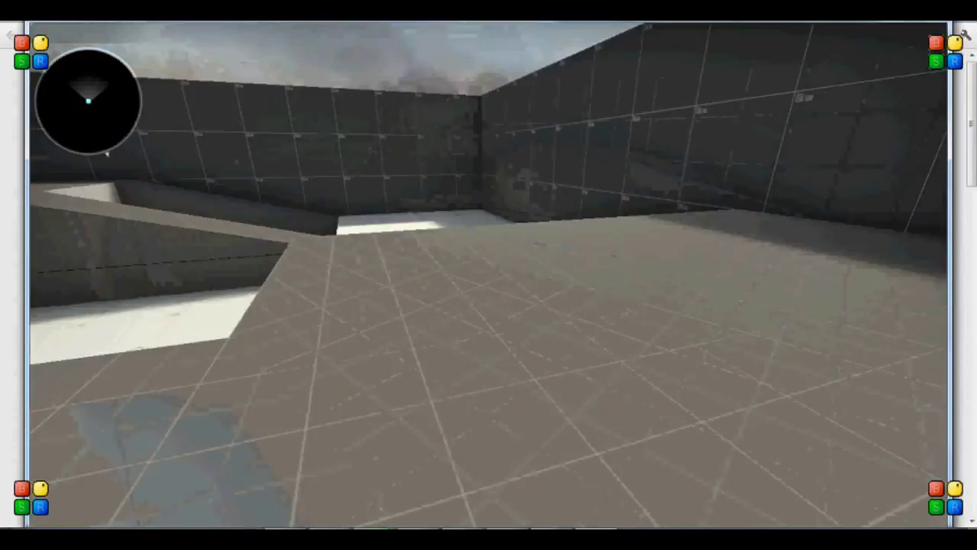
key("w")
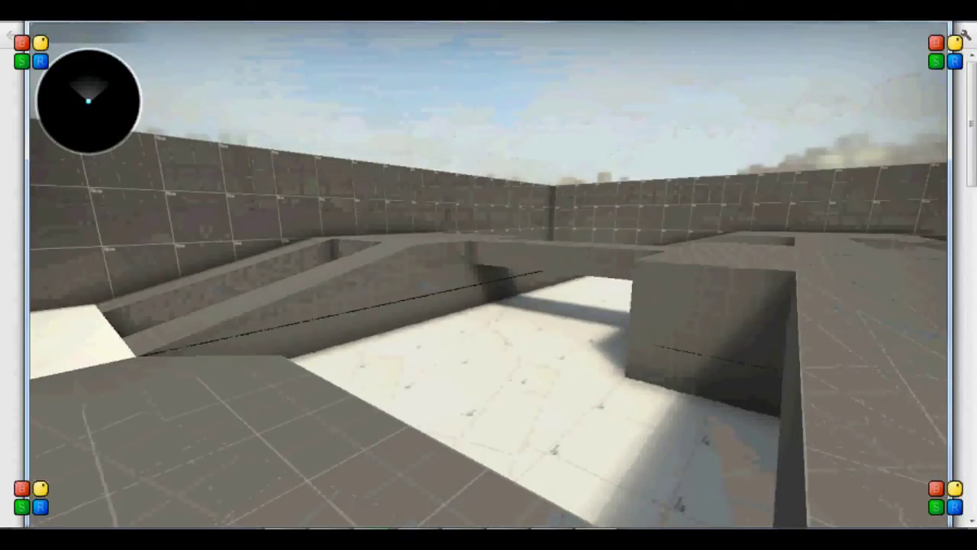
key("w")
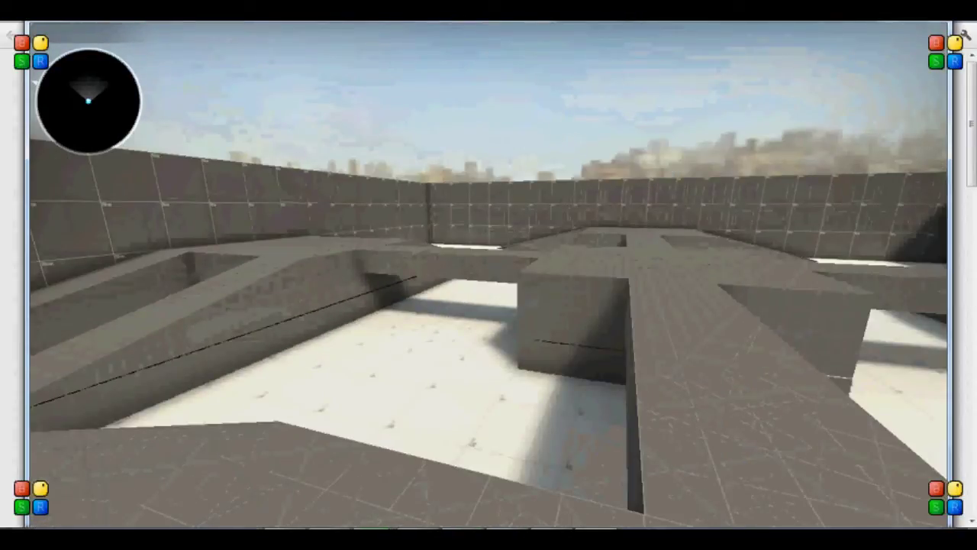
key("w")
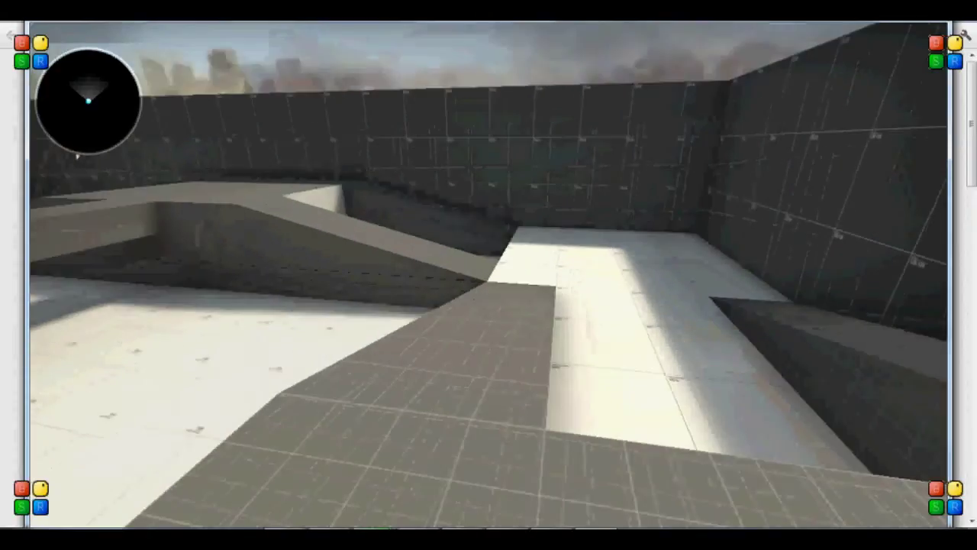
key("w")
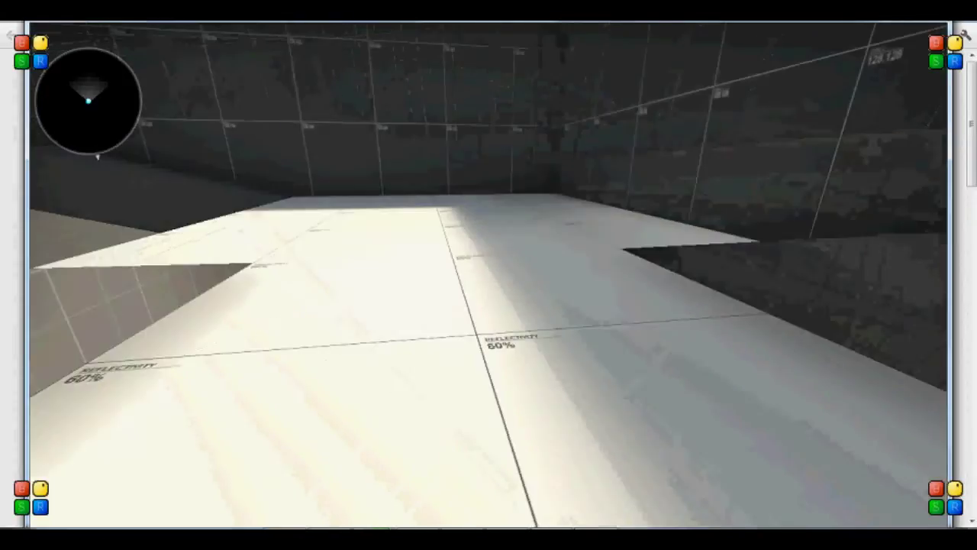
key("w")
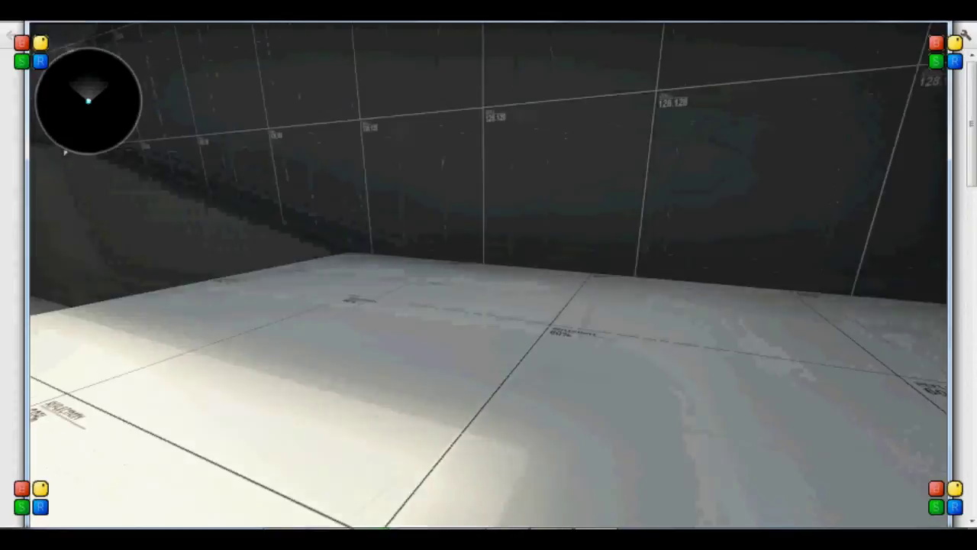
key("w")
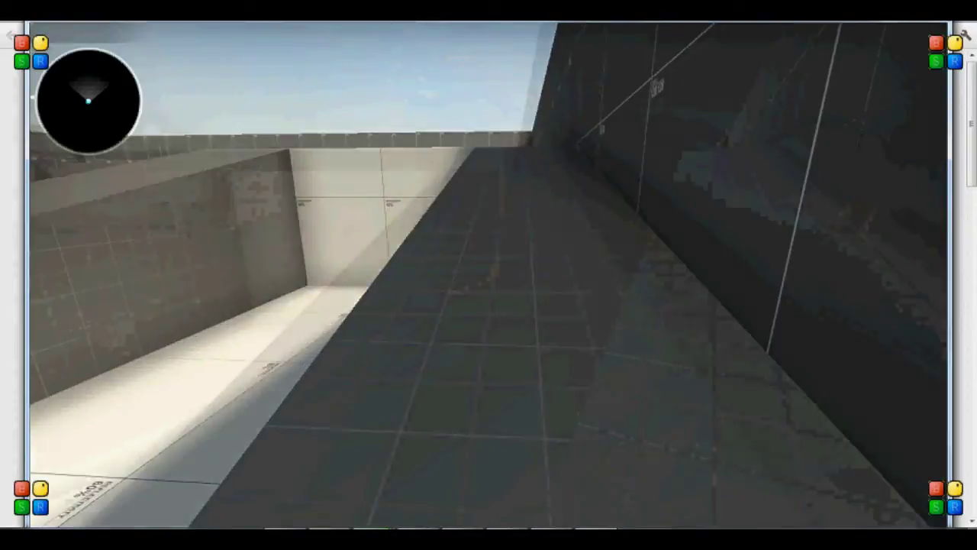
key("w")
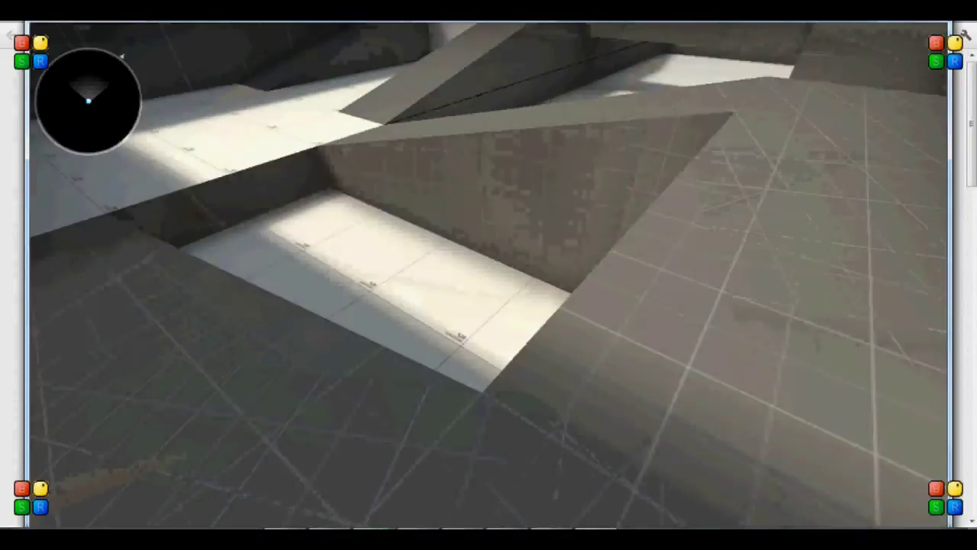
key("w")
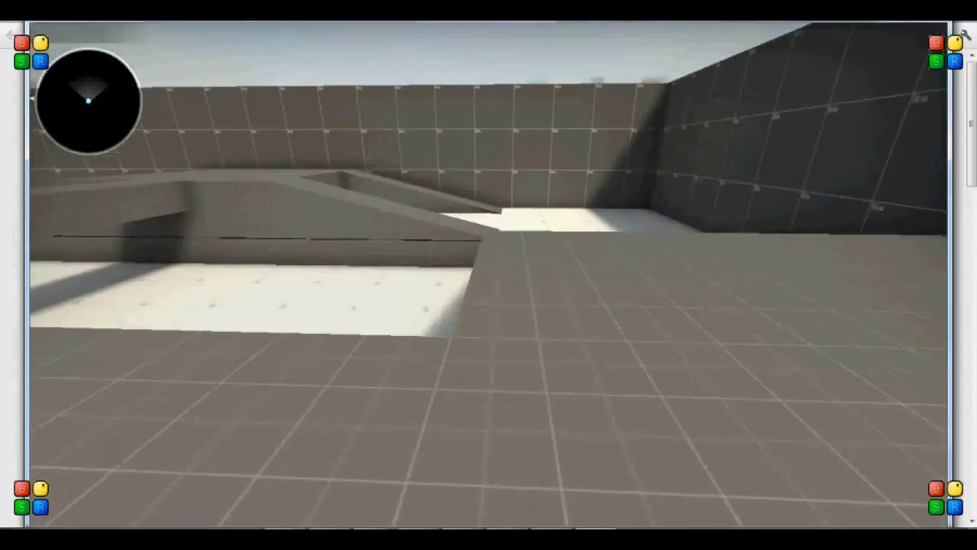
key("w")
key("w")
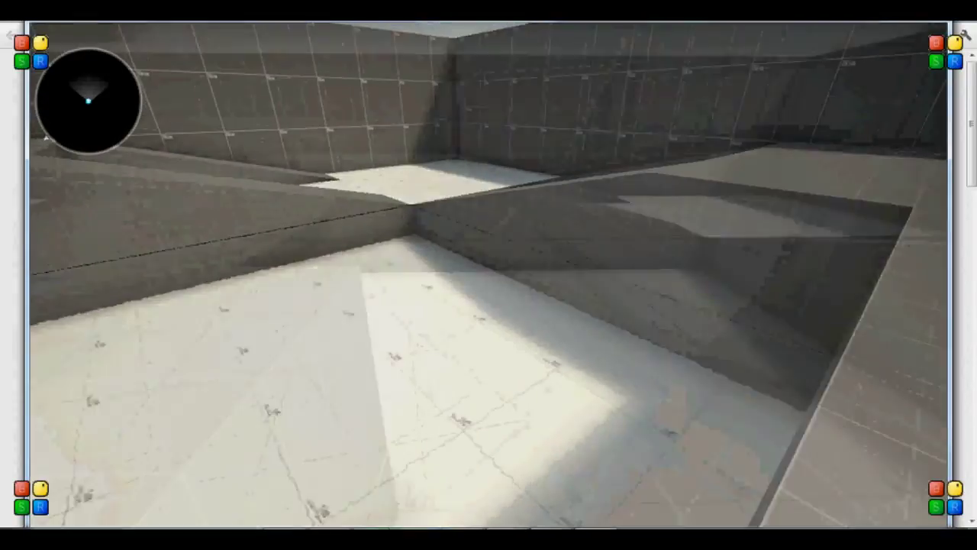
key("w")
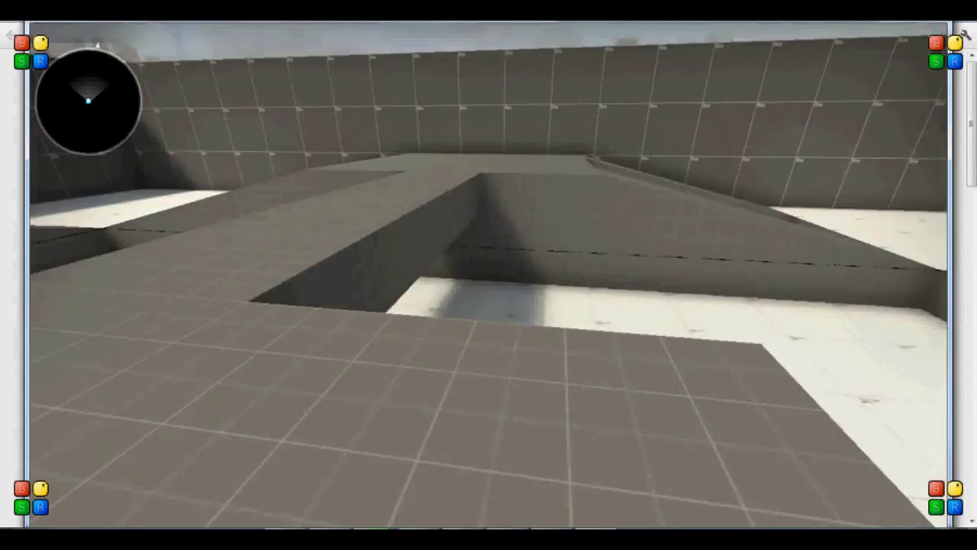
Examine the lighting in the corner of the sunken floor and the shadows around the central block from the raised walkway.
key("w")
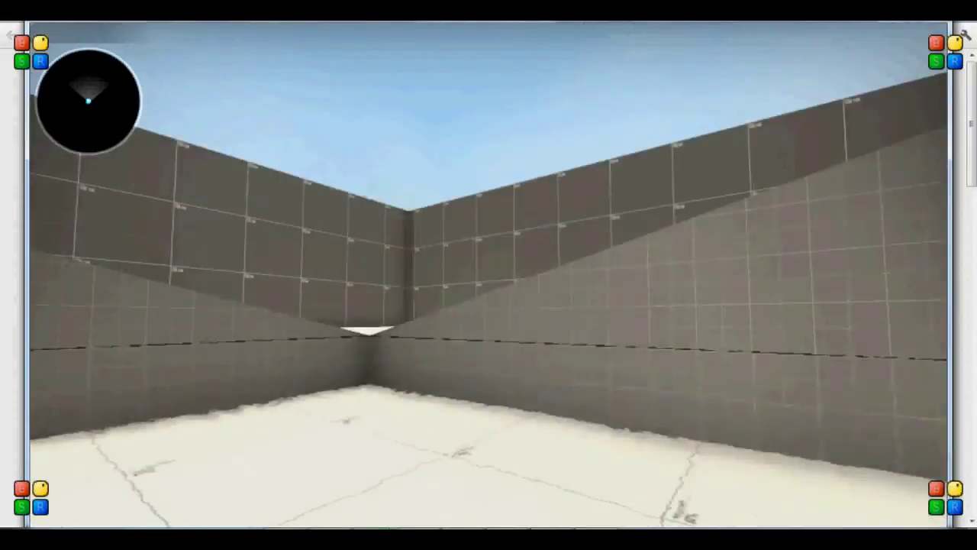
key("w")
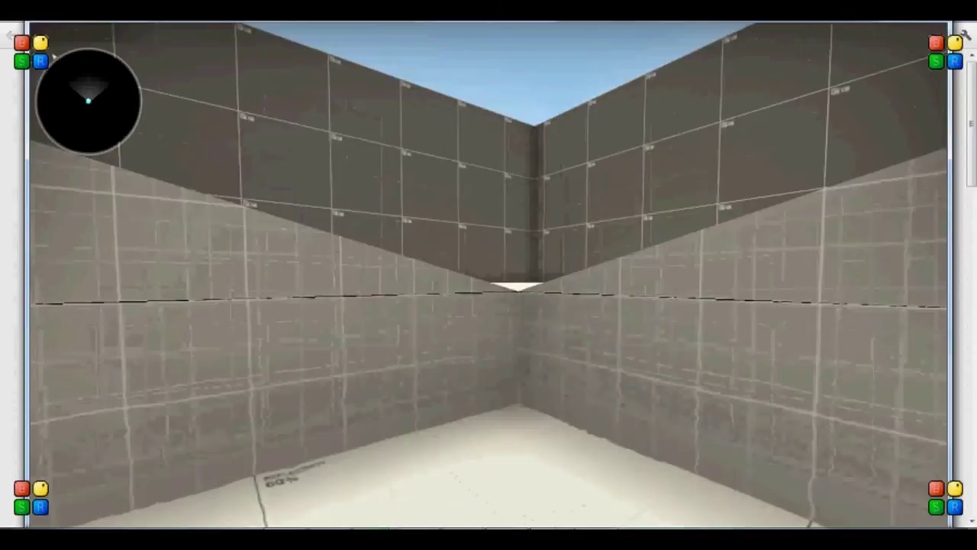
key("w")
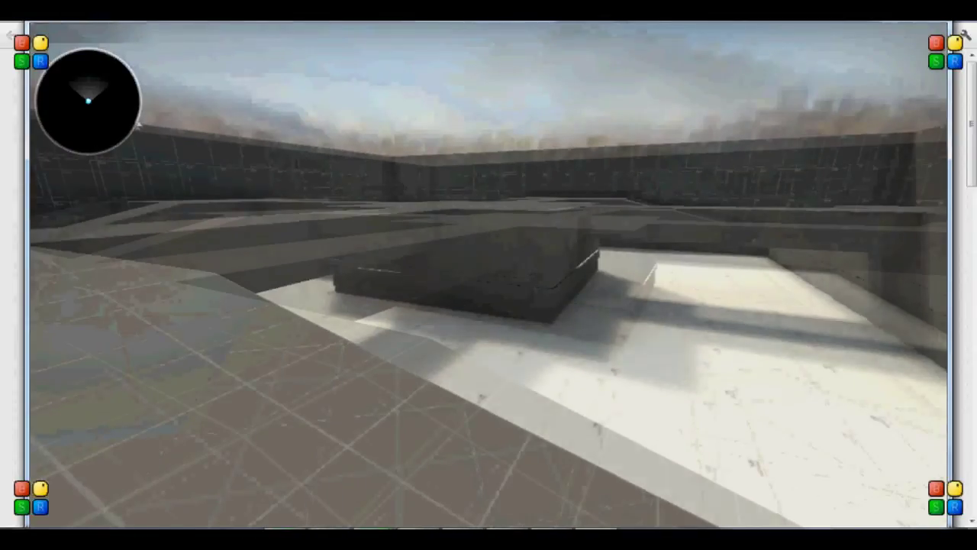
key("w")
key("w")
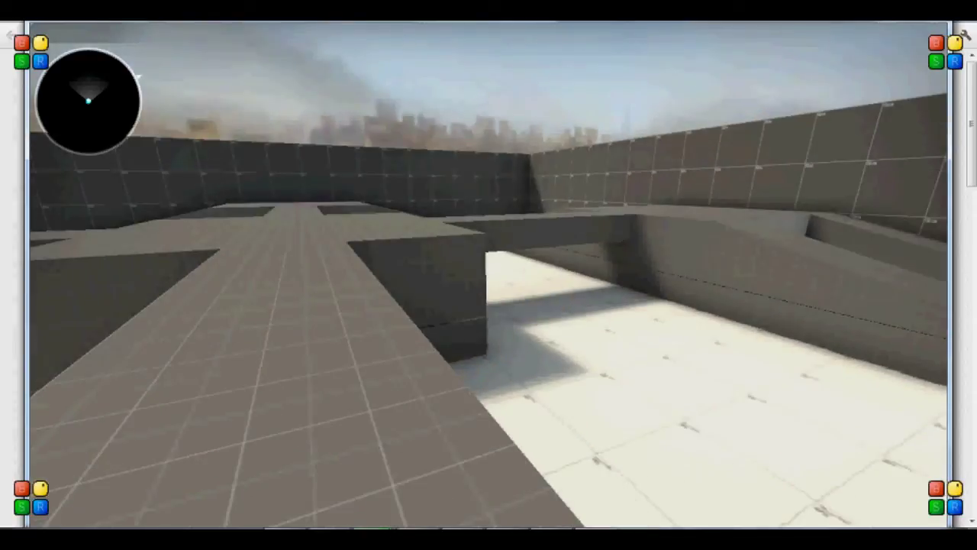